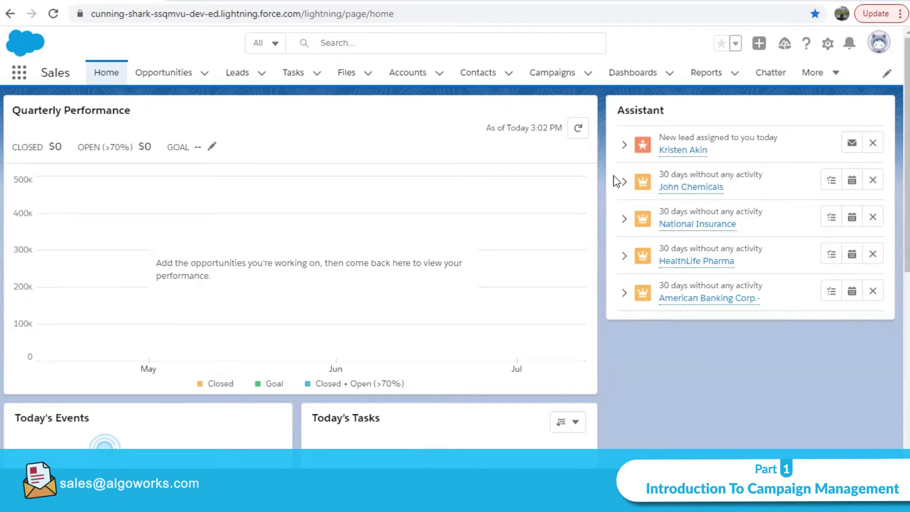
- Start a new campaign named "Summer Fair 2021" and mark it as active
left_click(589, 75)
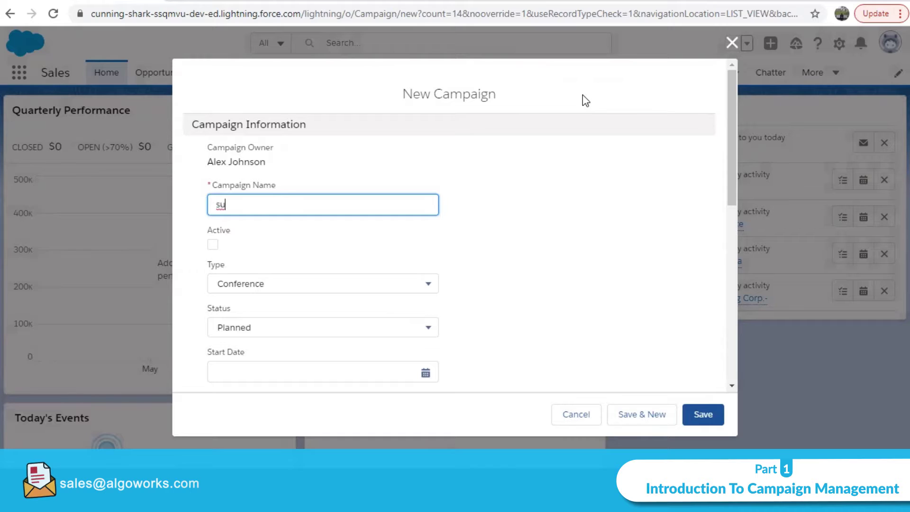
key("BackSpace")
key("BackSpace")
type("Summer ")
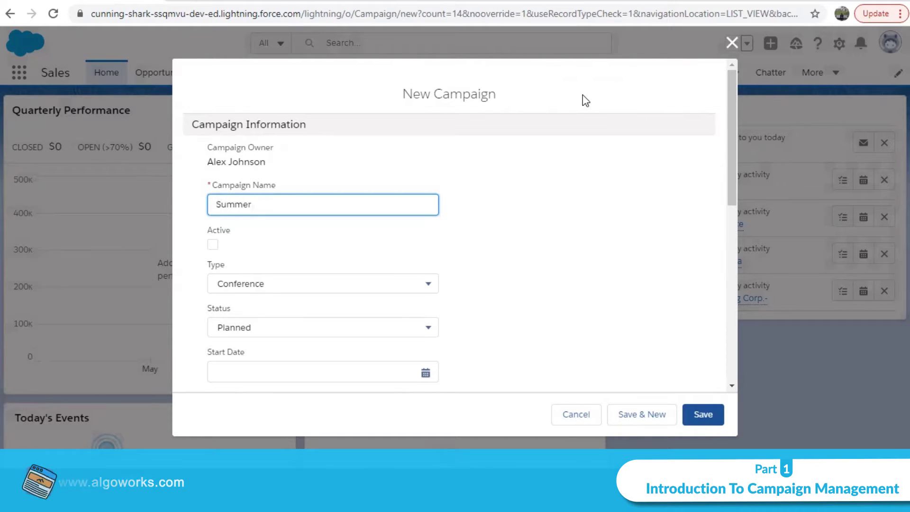
type("Fair 2021")
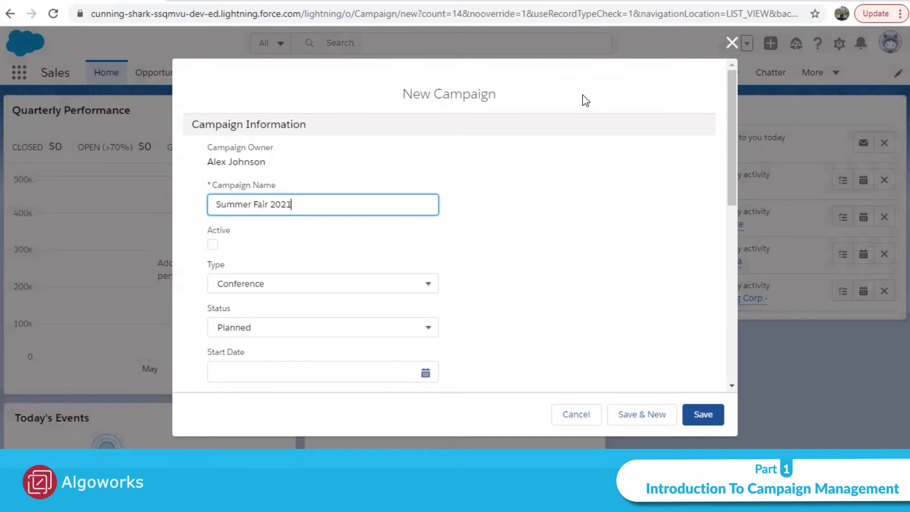
left_click(211, 245)
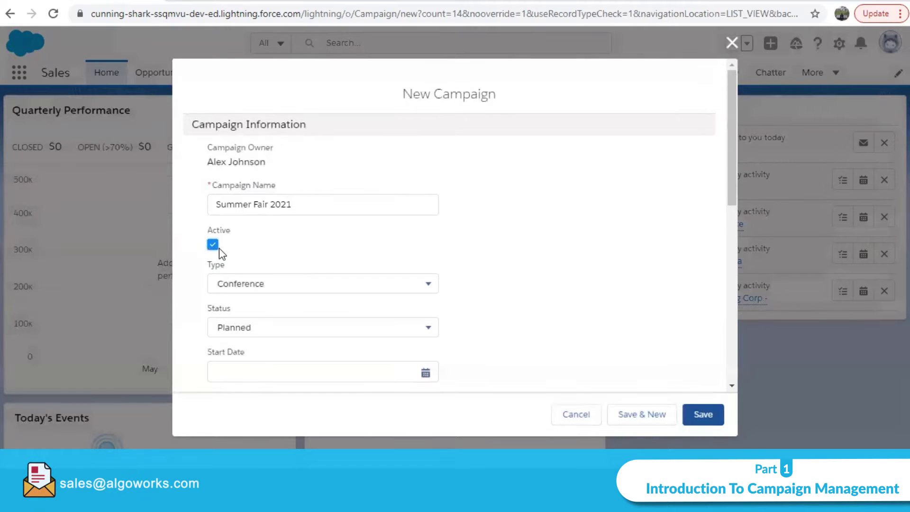
- Set the campaign's type to Trade Show and its status to Planned
left_click(300, 291)
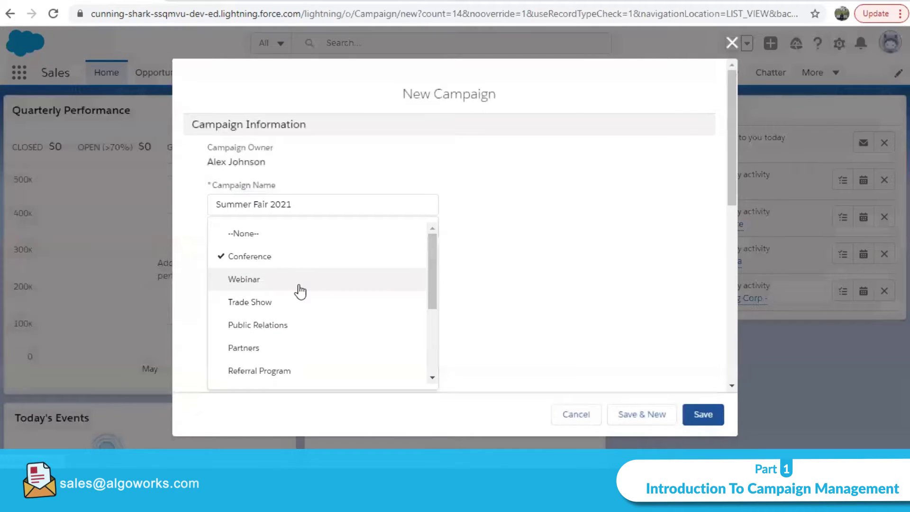
left_click(290, 311)
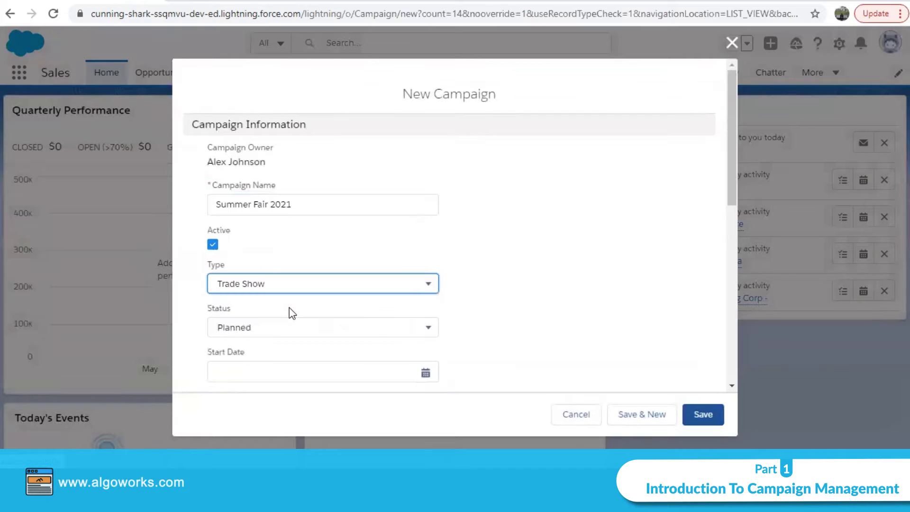
left_click(371, 338)
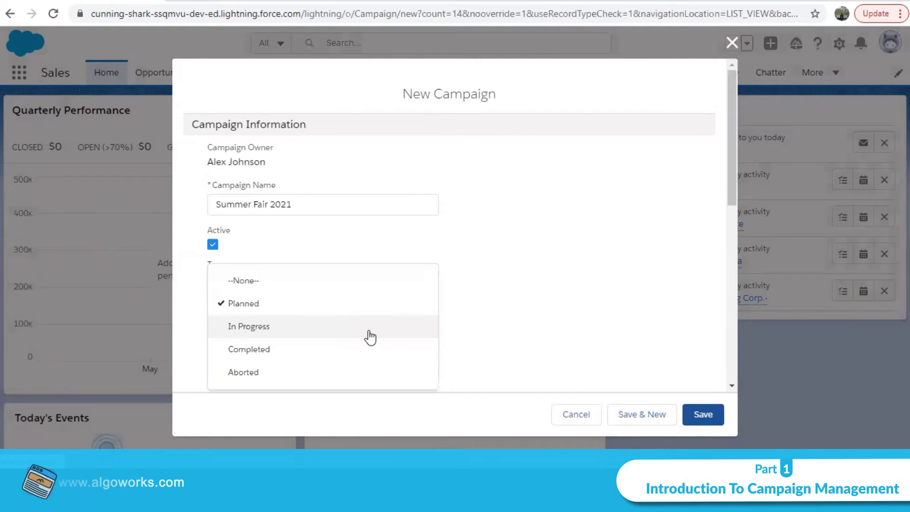
left_click(252, 303)
- Set the campaign's start date to 4/15/2021 and its end date to 4/20/2021
scroll(555, 287, "down", 3)
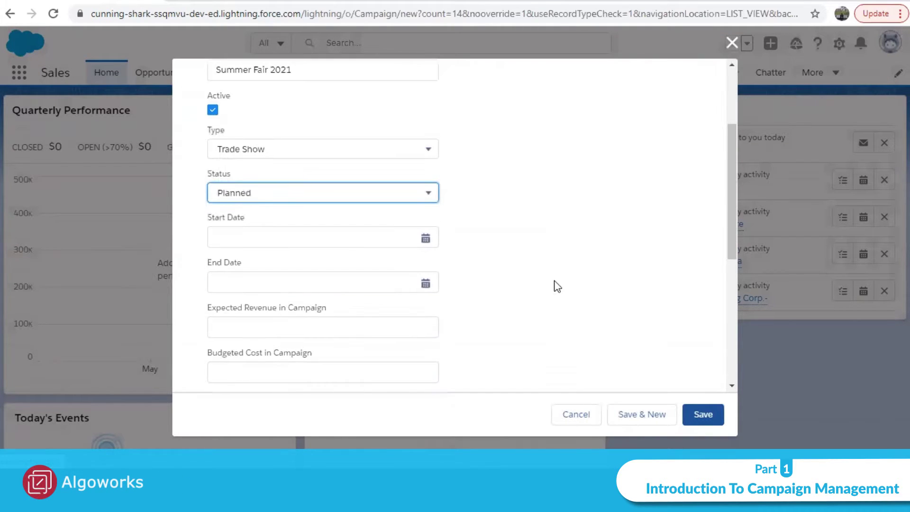
left_click(425, 239)
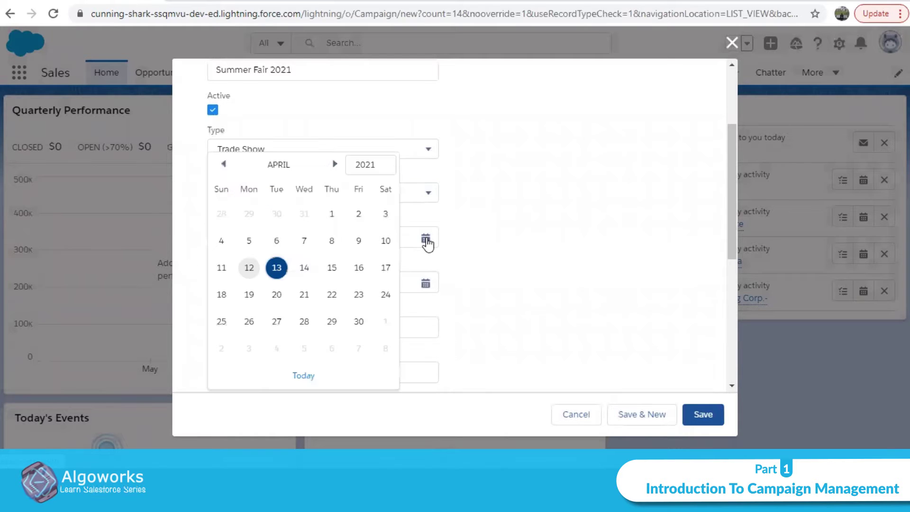
left_click(334, 269)
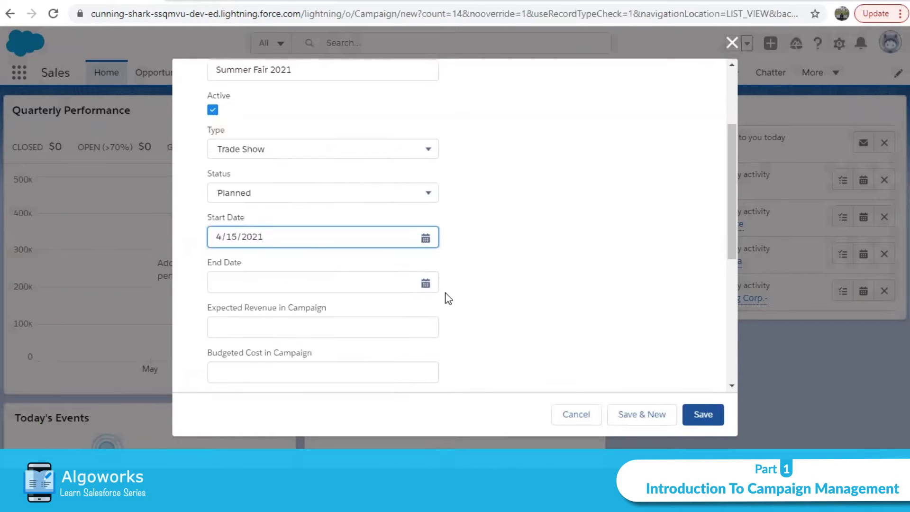
left_click(426, 284)
left_click(277, 296)
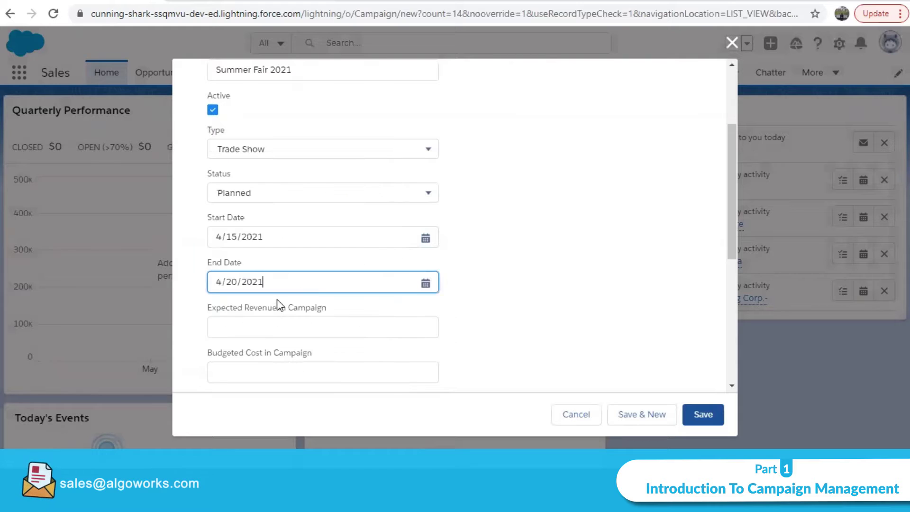
- Set the campaign's expected revenue to $1,000,000 and its budgeted cost to $5,000
scroll(525, 297, "down", 2)
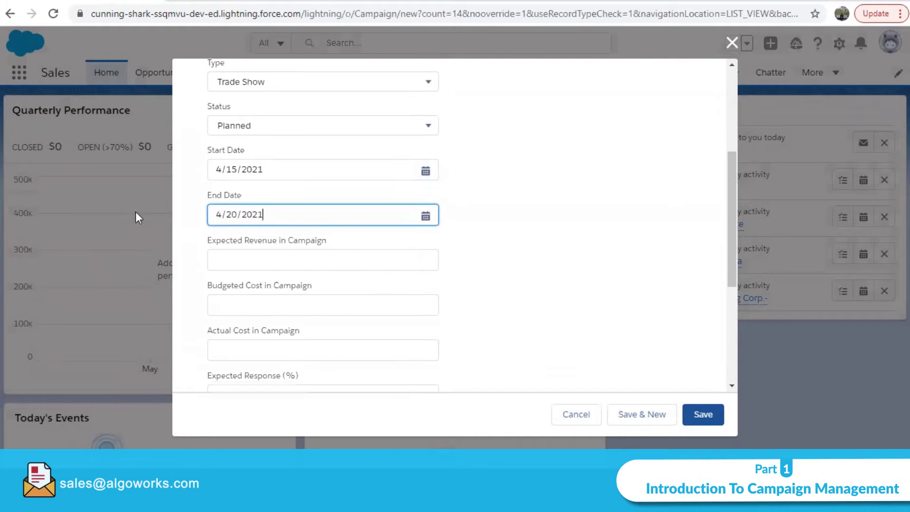
left_click(293, 261)
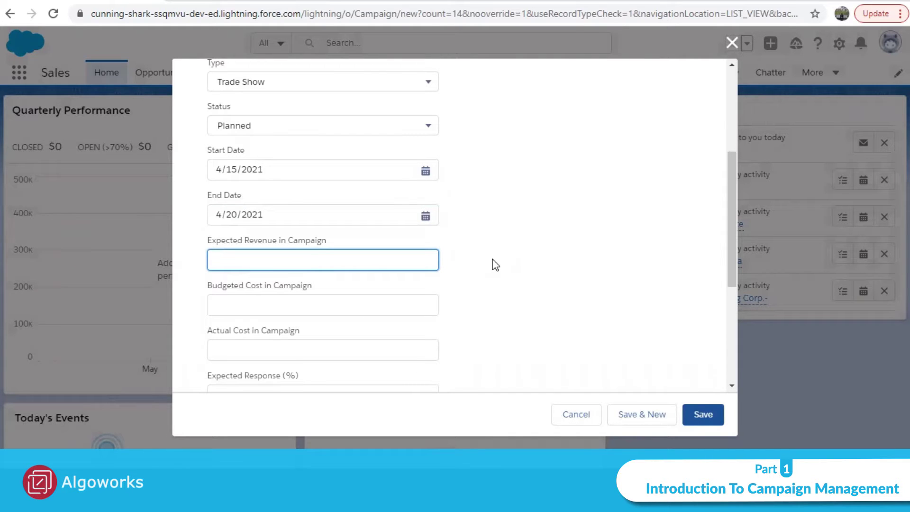
type("100")
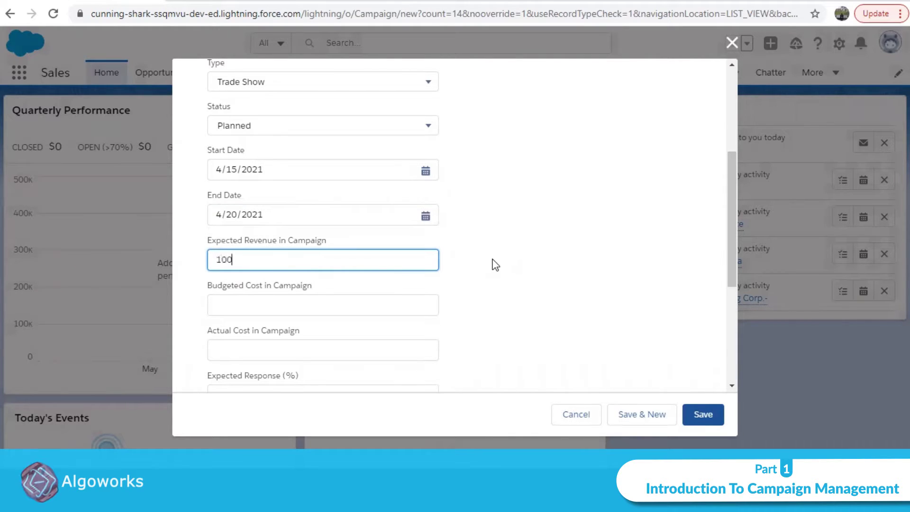
type(",00000")
left_click(352, 304)
left_click(308, 260)
type("0000")
left_click(291, 307)
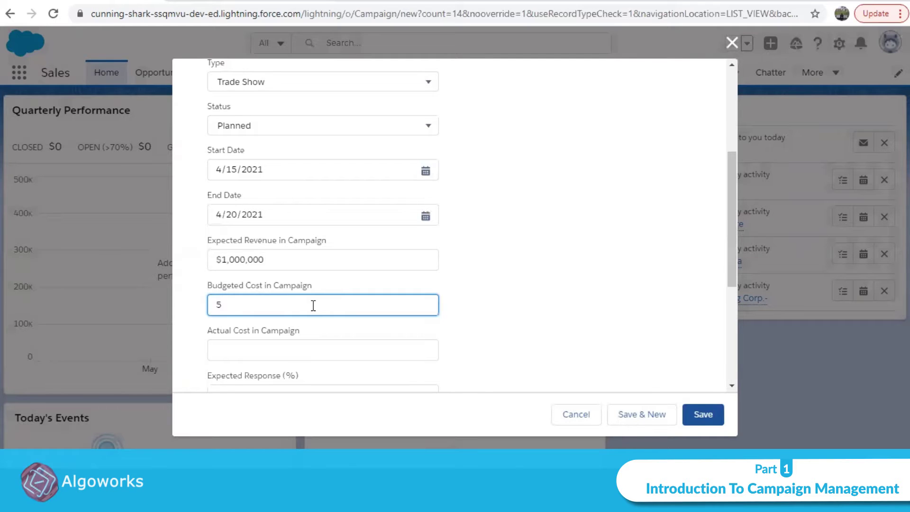
type("000")
- Set the expected response to 20%, leave the actual cost empty, and save the new campaign
left_click(322, 350)
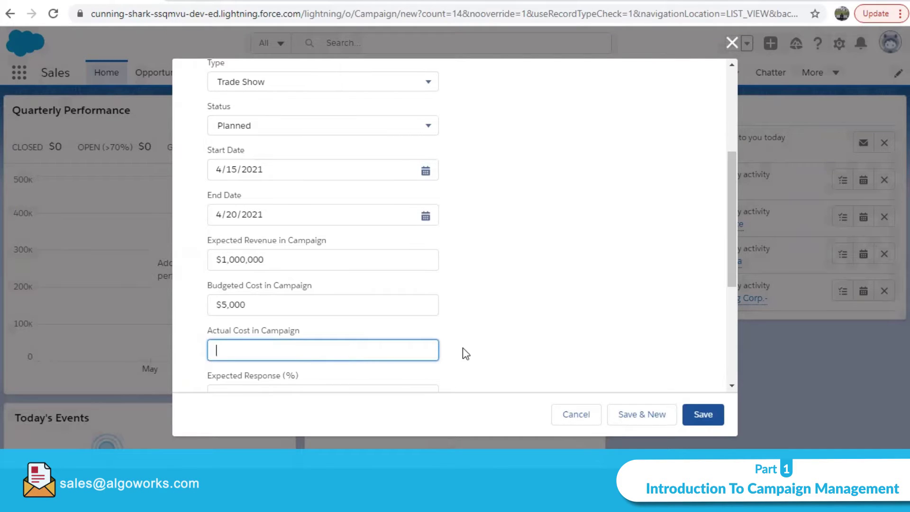
scroll(483, 346, "down", 3)
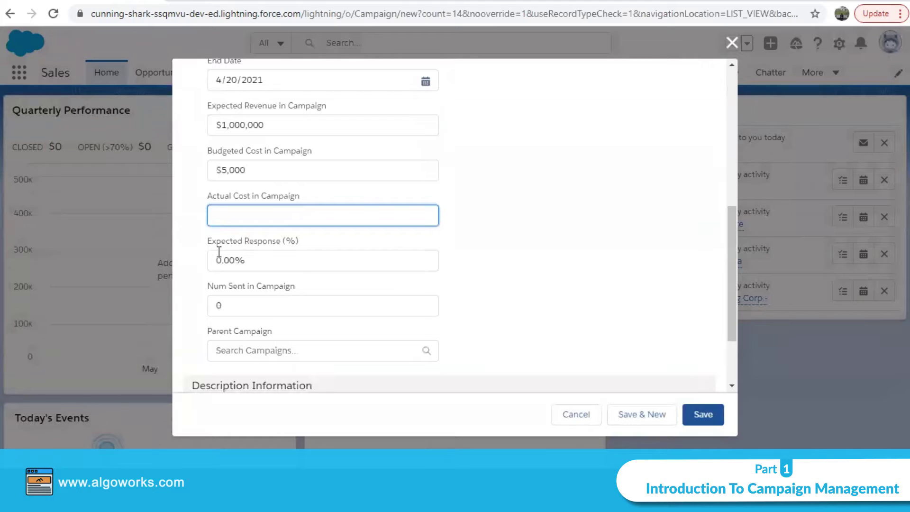
left_click(278, 260)
key("BackSpace")
key("BackSpace")
key("BackSpace")
key("BackSpace")
type("20")
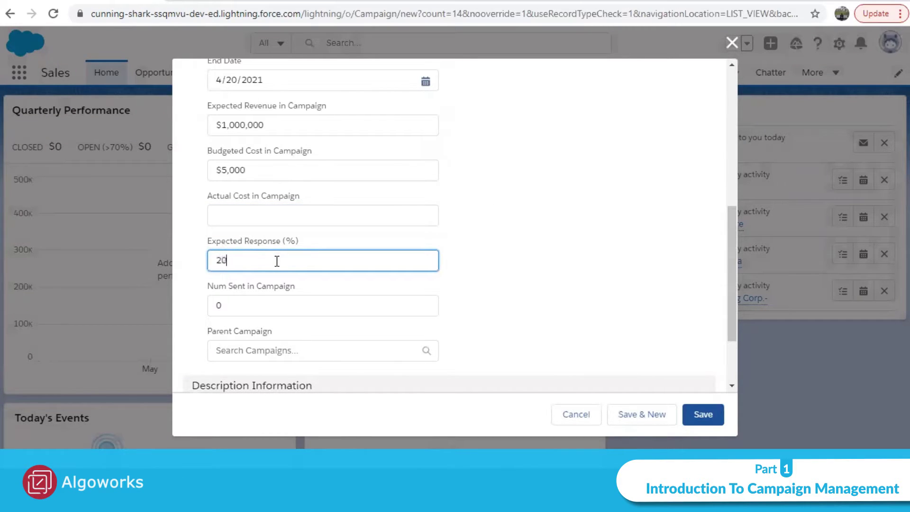
left_click(501, 309)
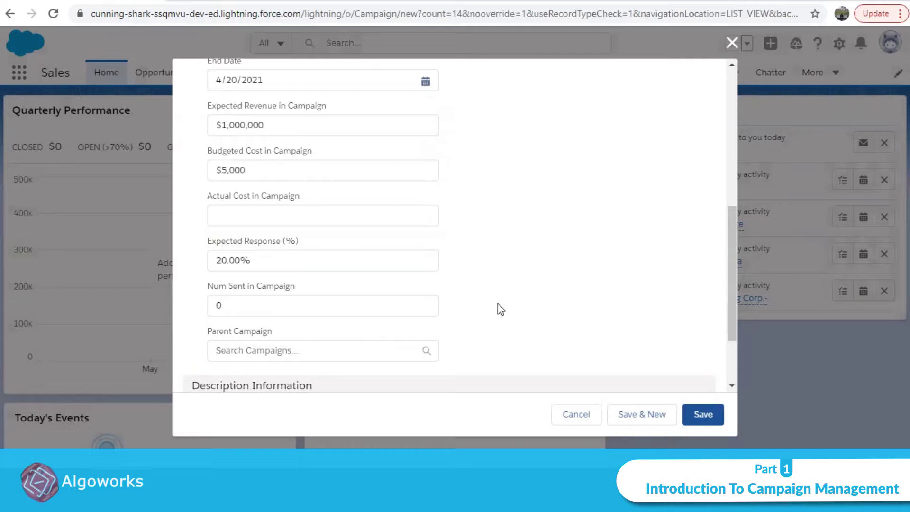
scroll(493, 304, "down", 2)
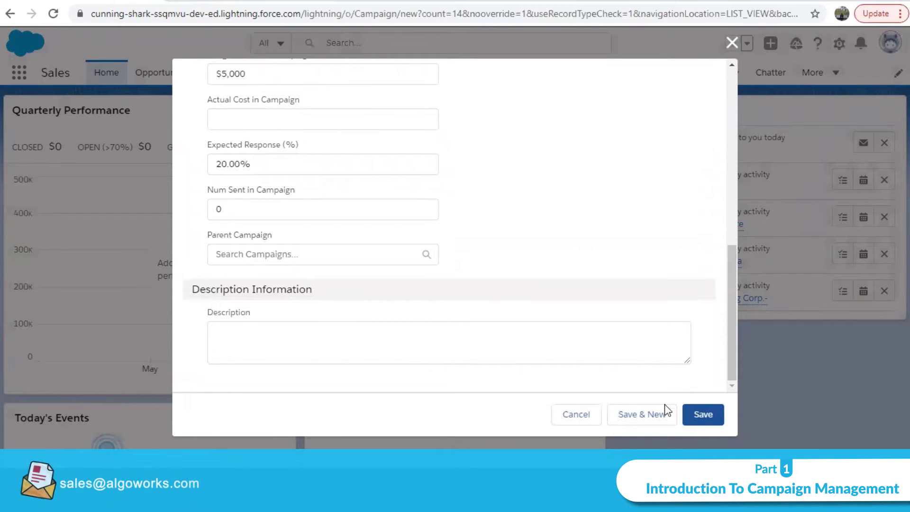
left_click(700, 416)
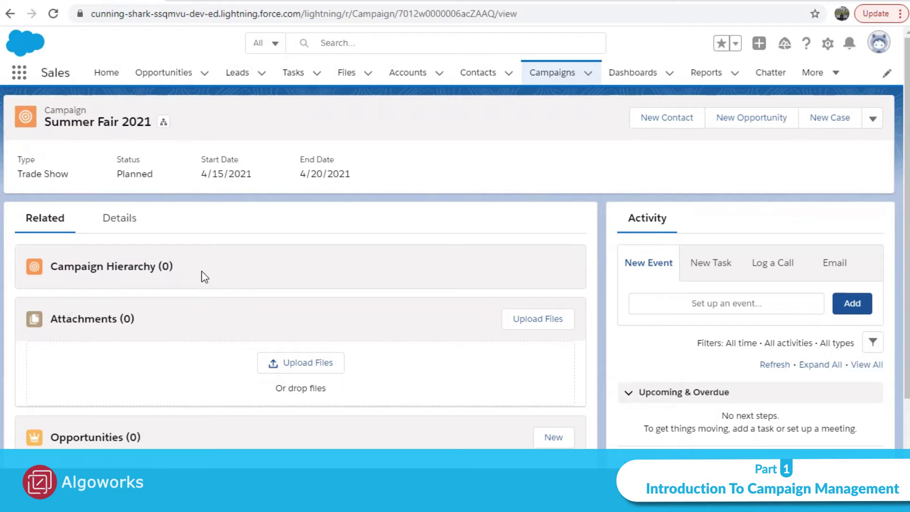
- Look over the Summer Fair 2021 campaign's related lists, from the campaign hierarchy down to the campaign members
scroll(201, 271, "down", 2)
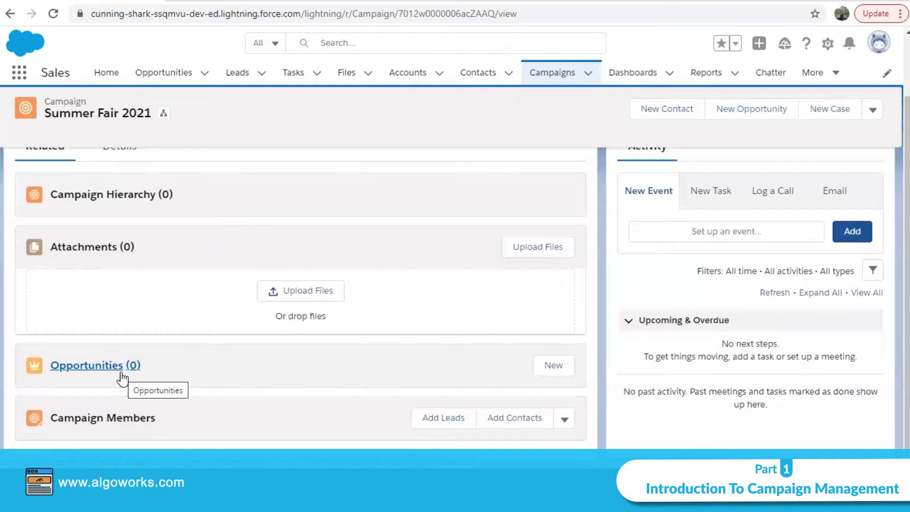
scroll(188, 371, "up", 2)
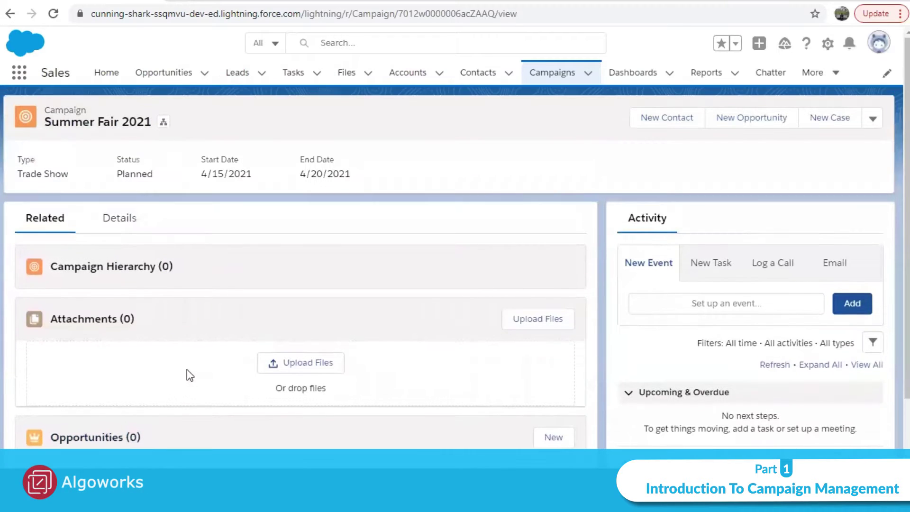
scroll(187, 369, "down", 2)
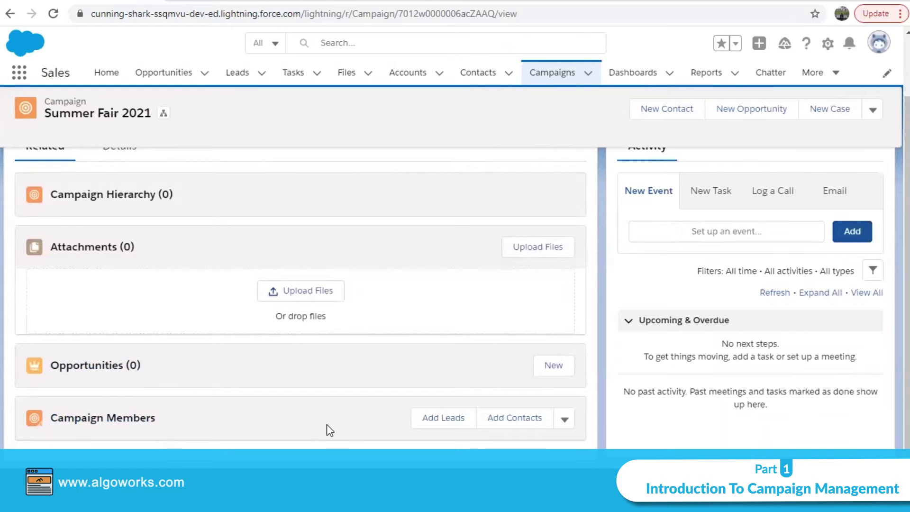
scroll(326, 425, "up", 3)
- Examine the campaign's detail fields, including its dates, revenue and costs, and its lead, contact, response and opportunity statistics
left_click(117, 218)
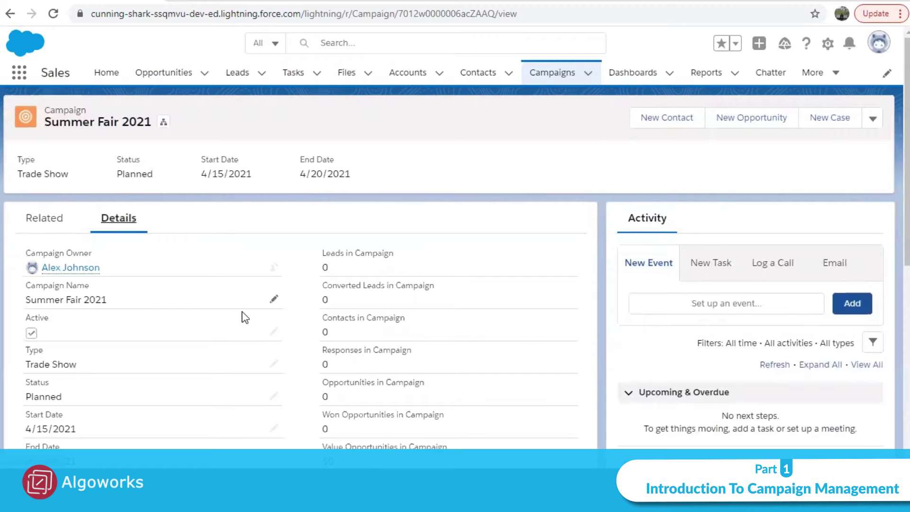
scroll(241, 315, "down", 2)
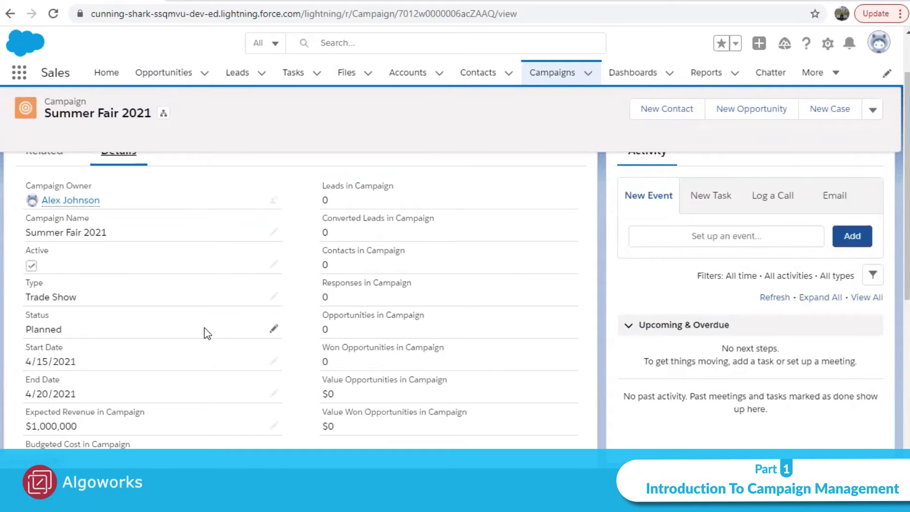
scroll(237, 318, "down", 3)
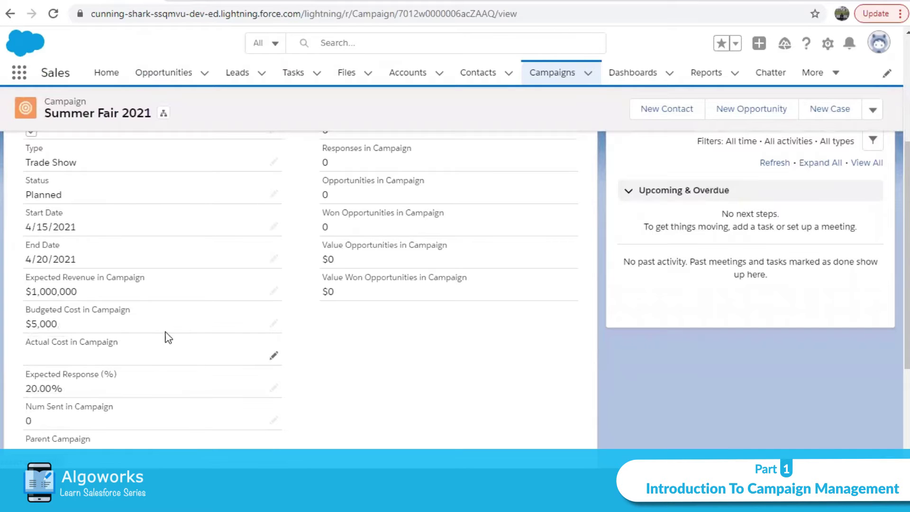
scroll(284, 270, "up", 3)
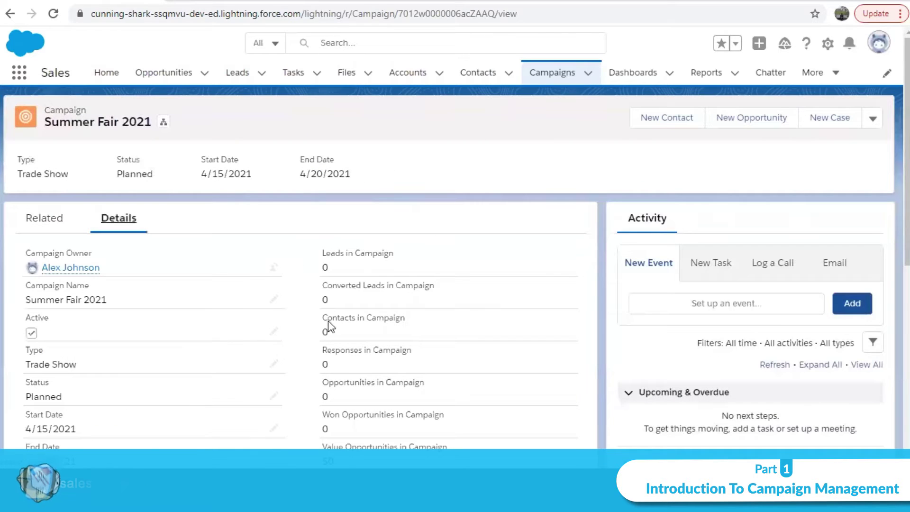
scroll(326, 324, "down", 1)
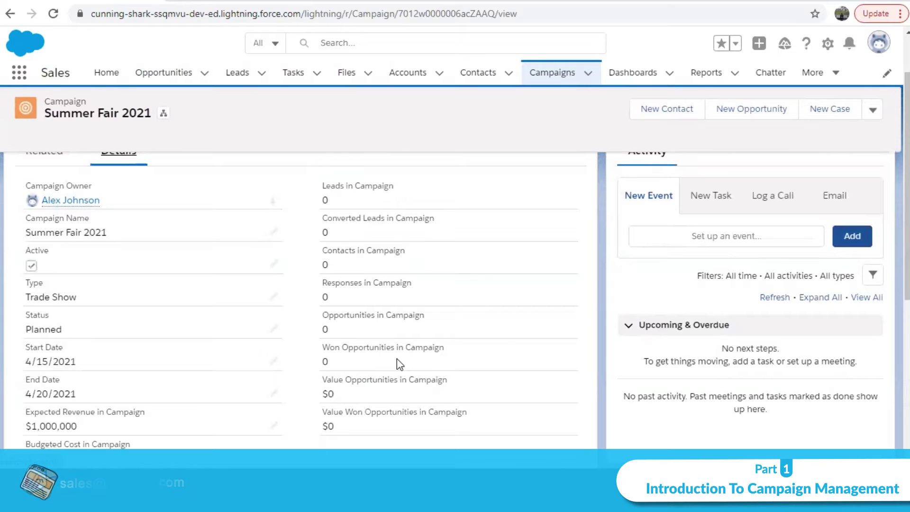
scroll(399, 363, "down", 1)
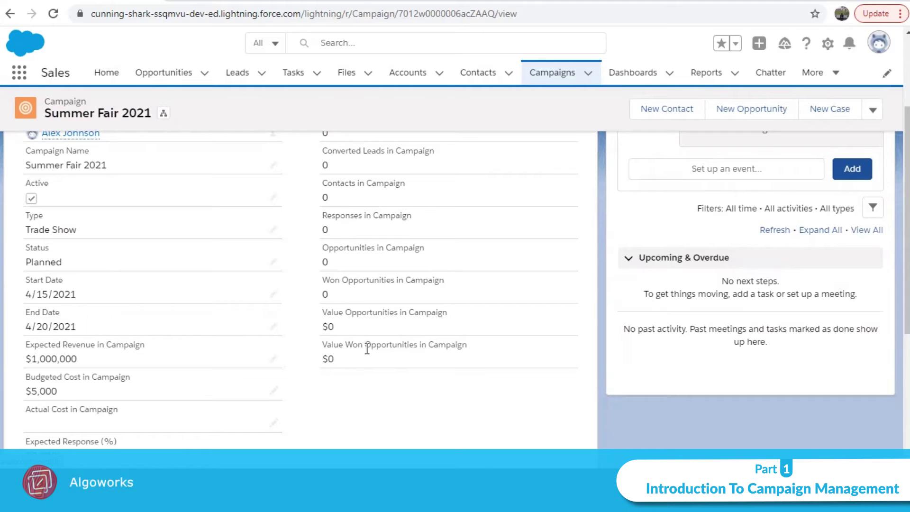
scroll(365, 342, "up", 3)
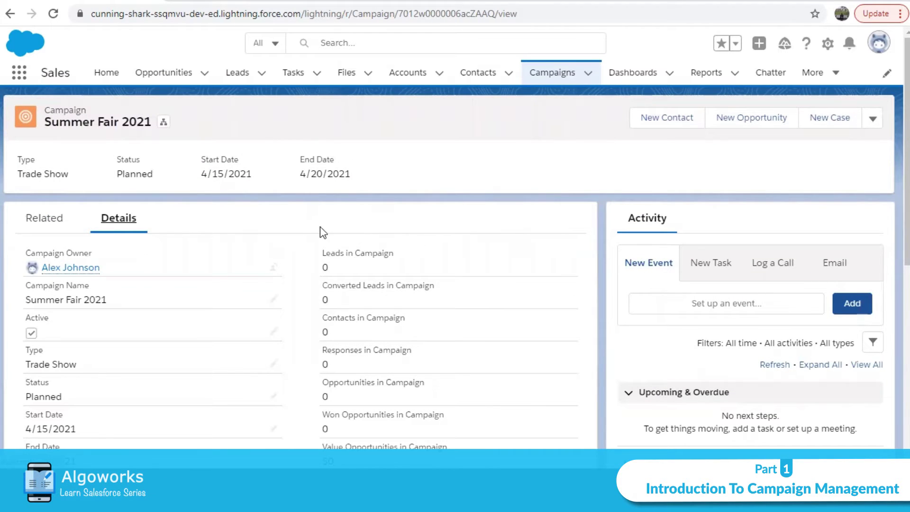
scroll(308, 339, "down", 3)
scroll(308, 339, "up", 3)
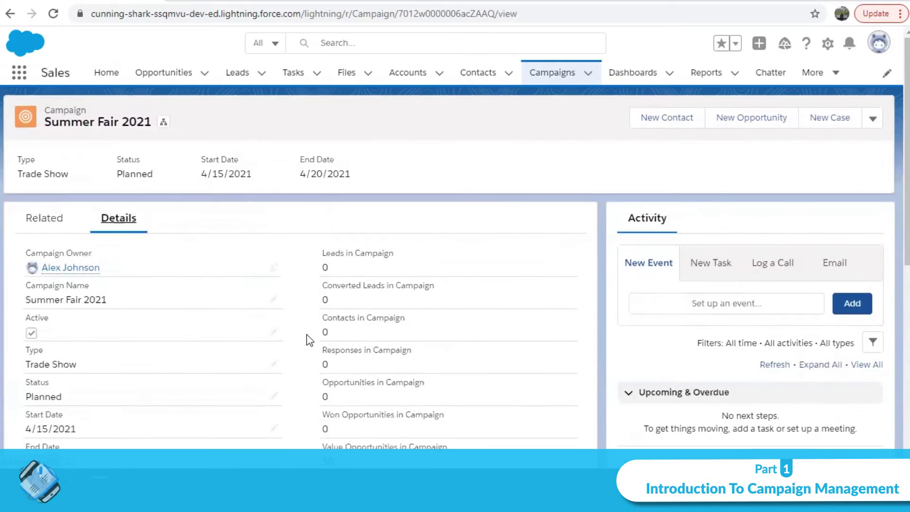
scroll(309, 340, "down", 3)
scroll(308, 341, "up", 3)
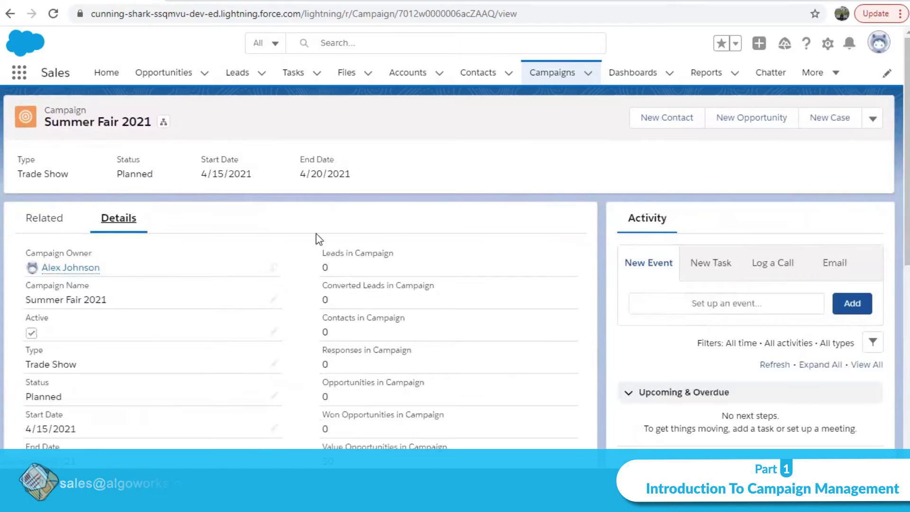
scroll(294, 251, "down", 5)
scroll(294, 249, "up", 5)
- Assign Summer Fair 2021 as the parent campaign of the existing Automobile campaign, save it, and review the record
left_click(48, 220)
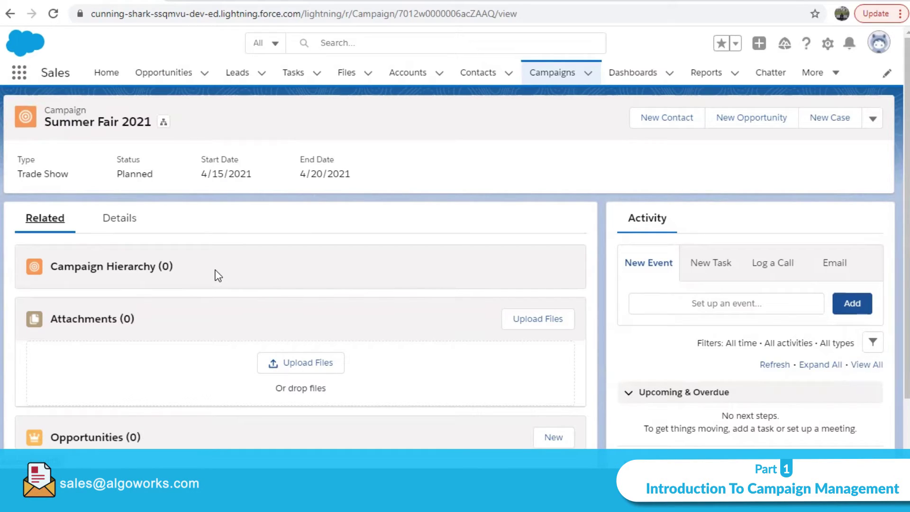
left_click(588, 74)
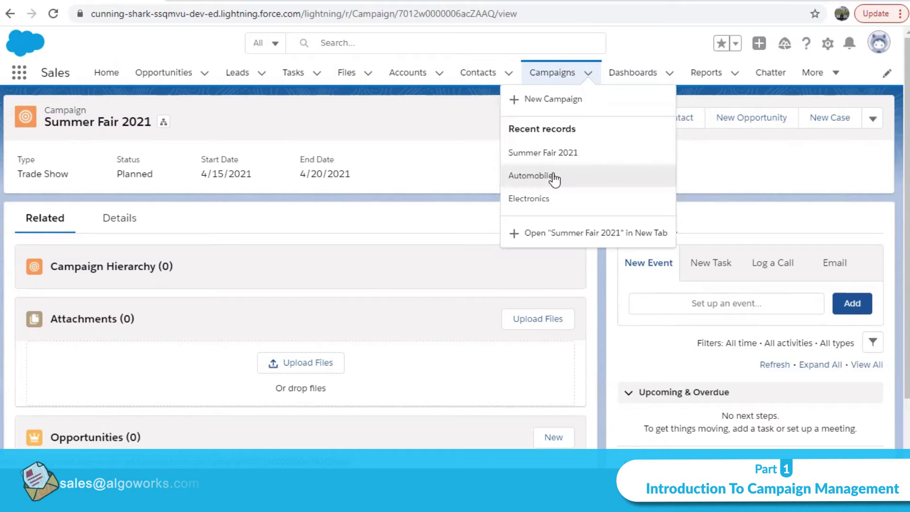
left_click(553, 177)
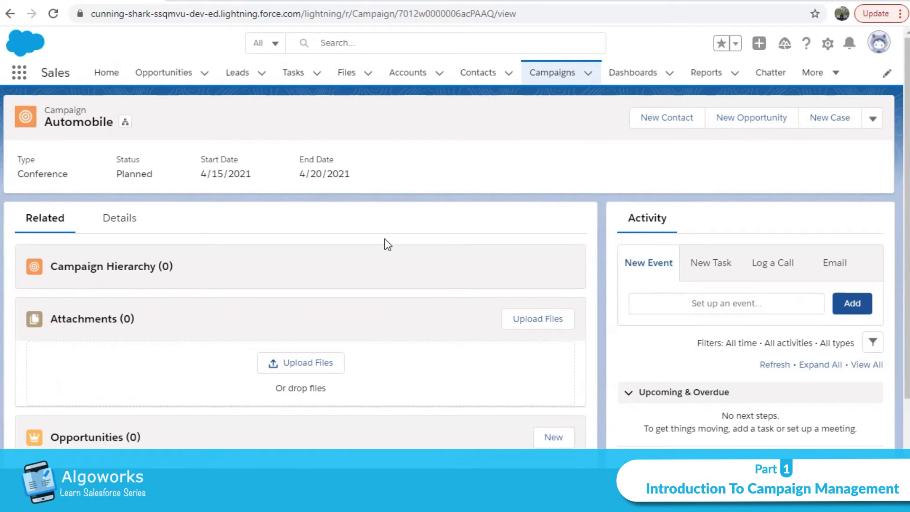
left_click(121, 219)
scroll(279, 238, "down", 5)
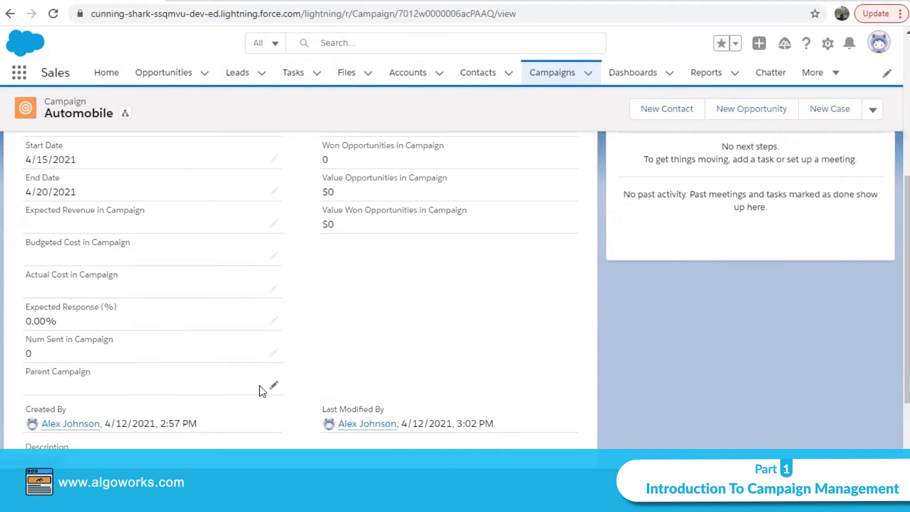
left_click(274, 385)
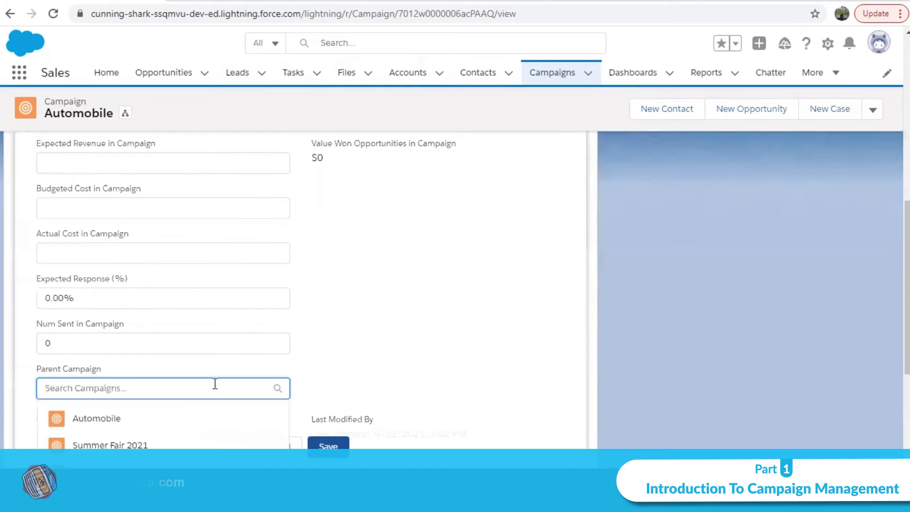
scroll(208, 382, "down", 2)
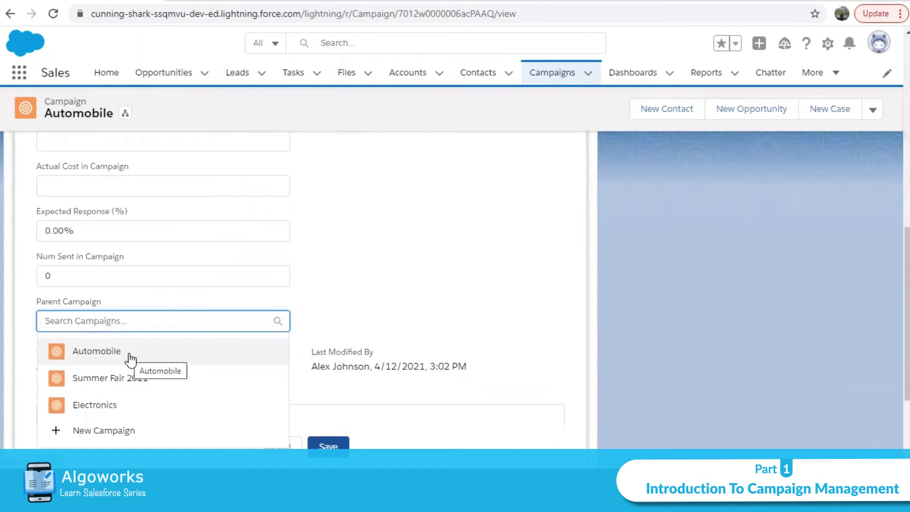
left_click(135, 384)
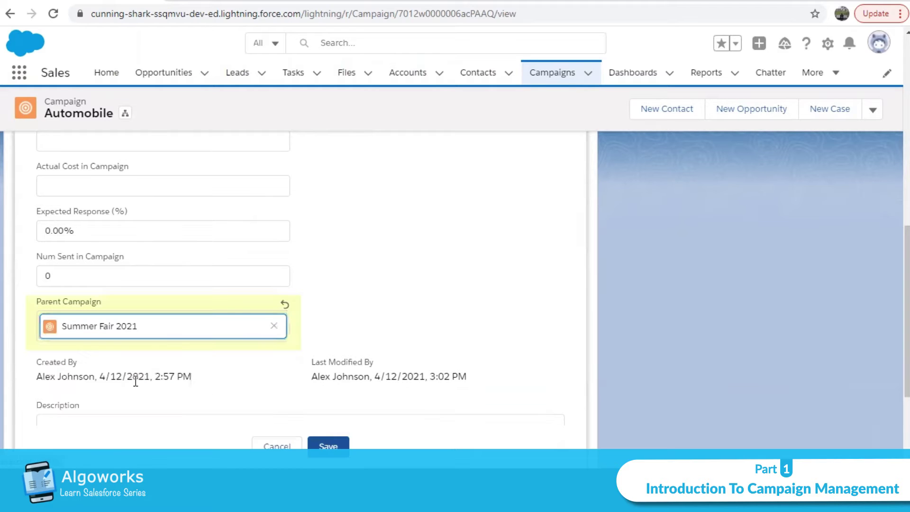
left_click(331, 443)
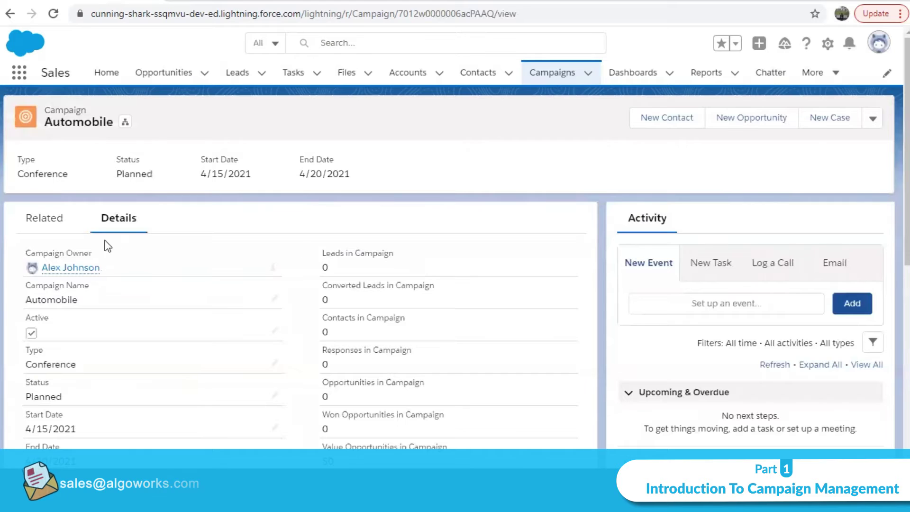
left_click(43, 218)
left_click(127, 220)
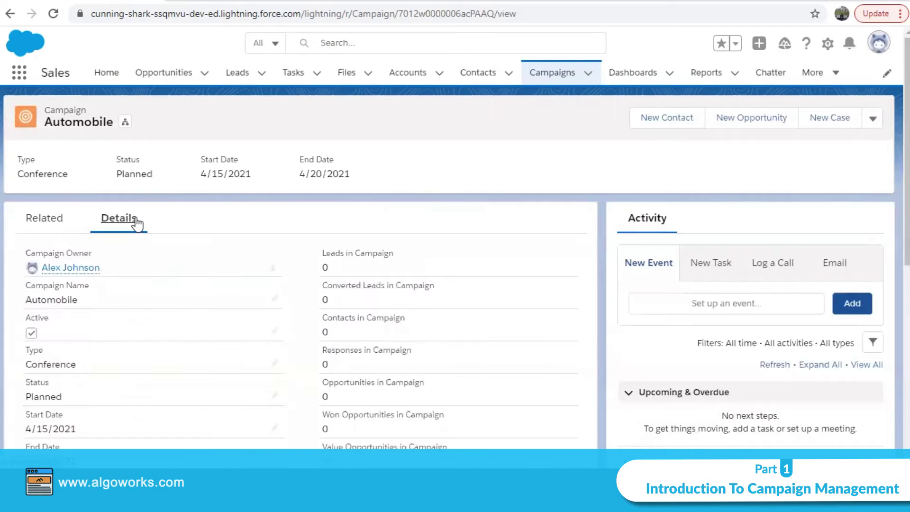
scroll(313, 279, "down", 10)
scroll(312, 280, "up", 10)
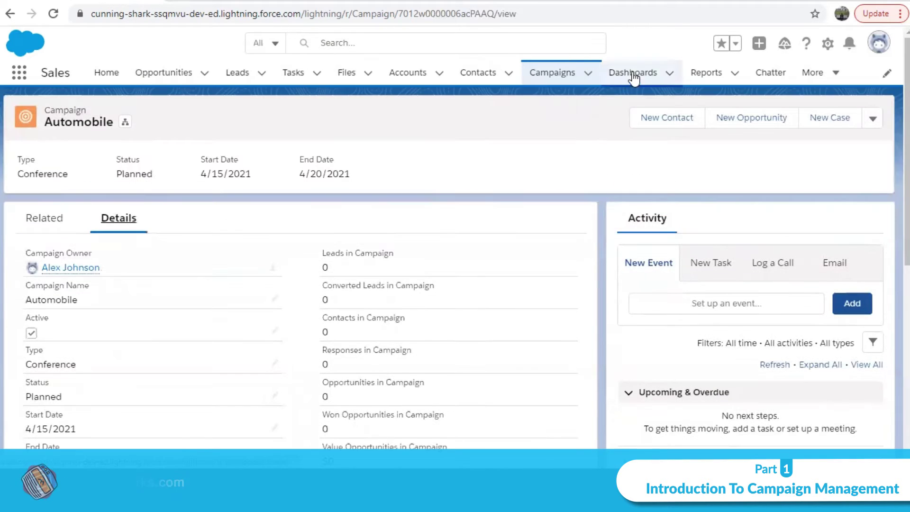
- Assign Summer Fair 2021 as the parent campaign of the Electronics campaign and save it
left_click(588, 73)
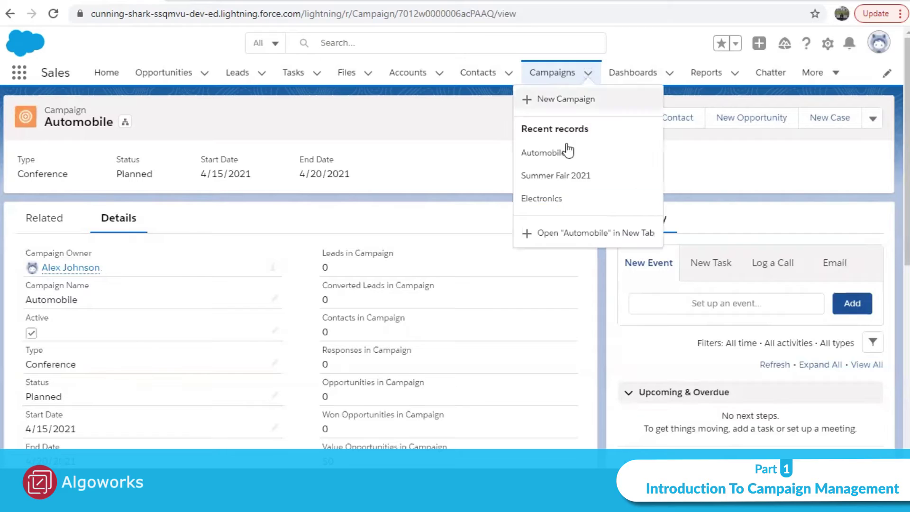
left_click(563, 199)
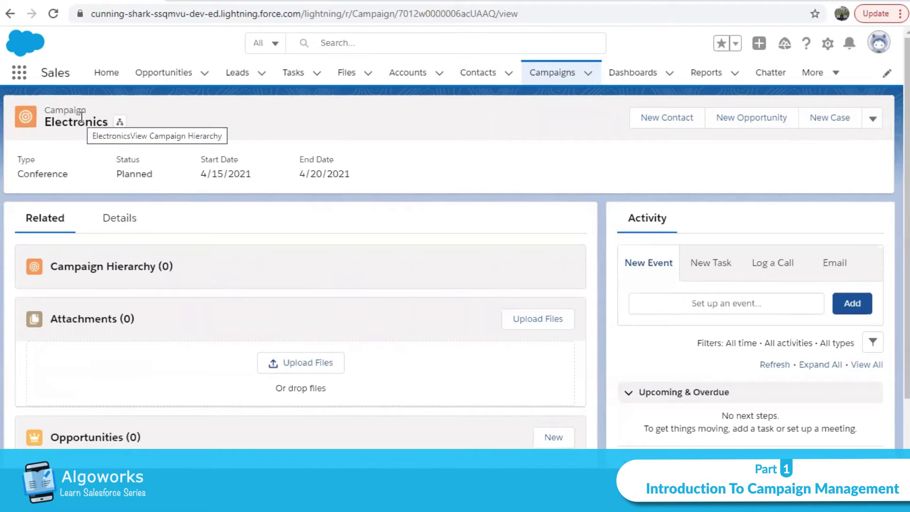
scroll(225, 287, "down", 1)
scroll(225, 287, "up", 1)
left_click(116, 217)
scroll(291, 311, "down", 5)
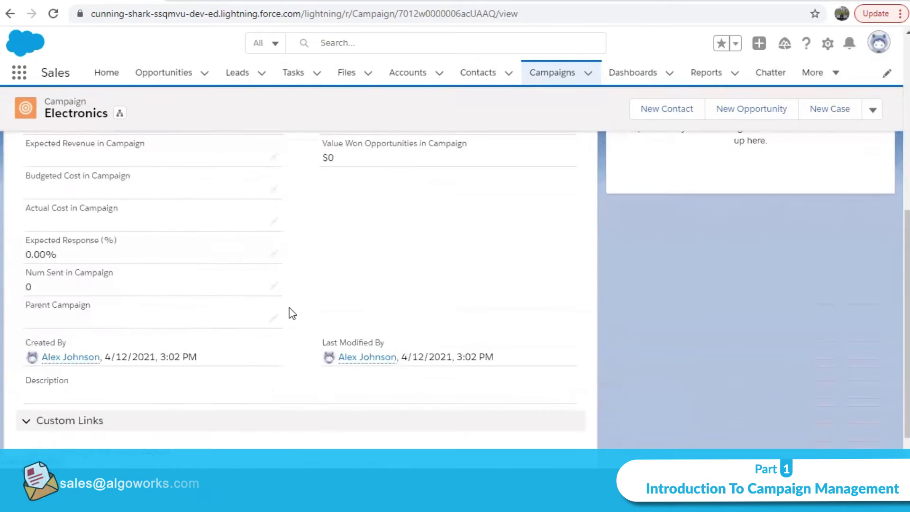
left_click(272, 319)
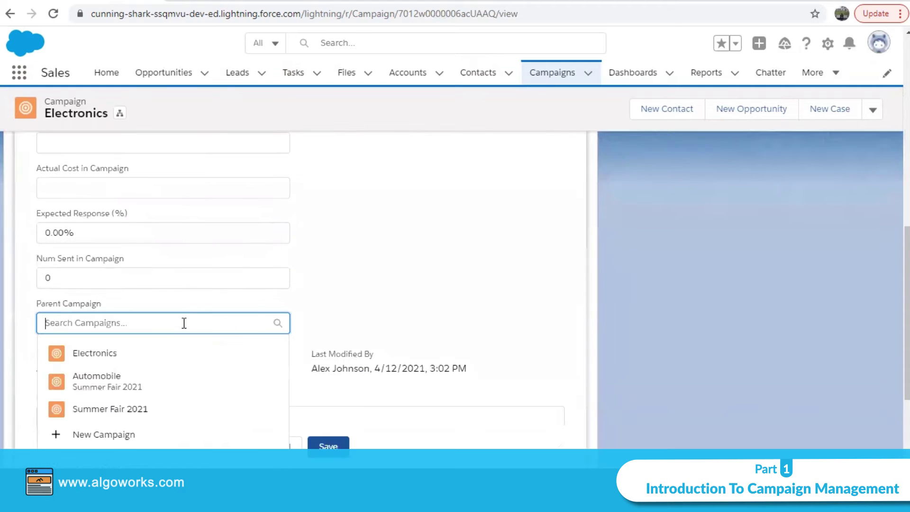
left_click(143, 410)
left_click(328, 447)
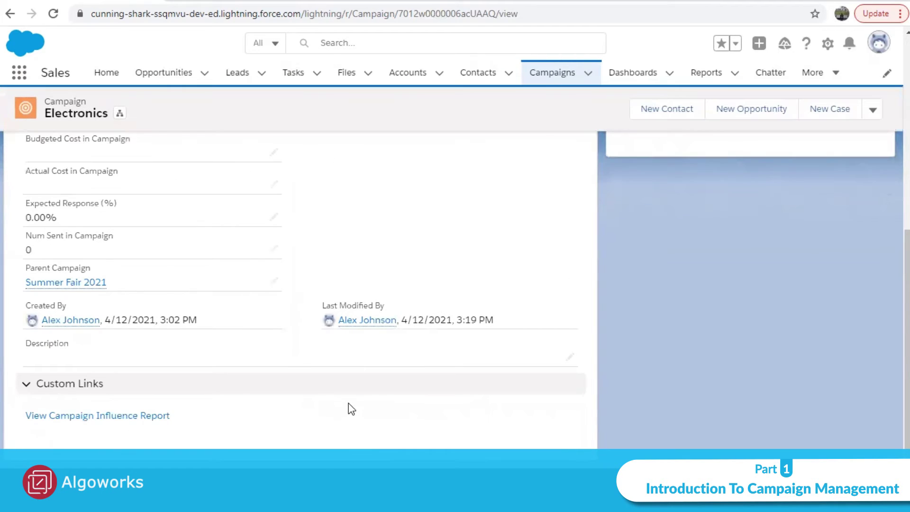
- Open the parent Summer Fair 2021 campaign, examine its full campaign hierarchy with the Electronics preview, and return to the campaign record
left_click(32, 349)
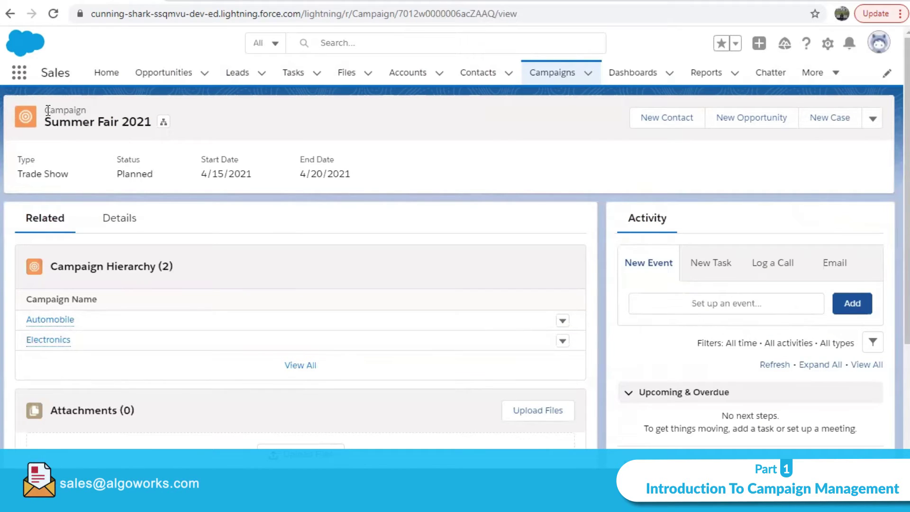
scroll(178, 263, "down", 2)
scroll(177, 263, "up", 2)
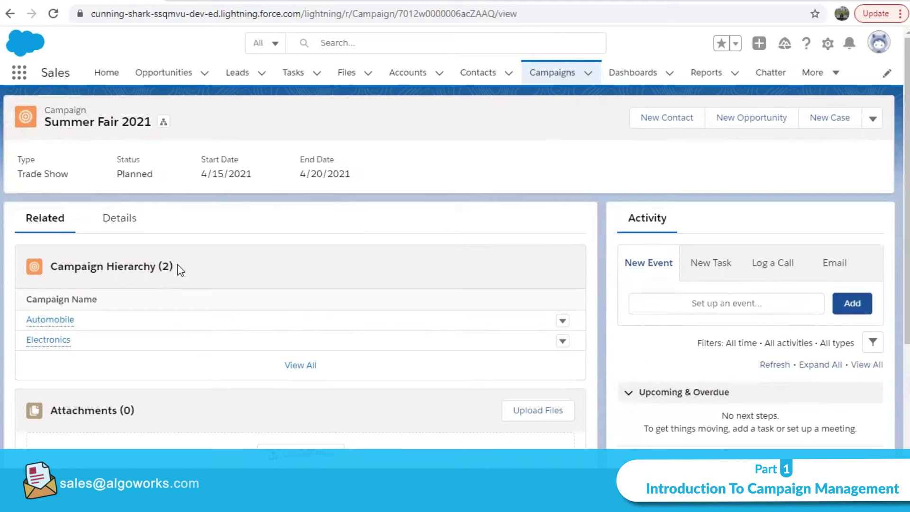
left_click(106, 268)
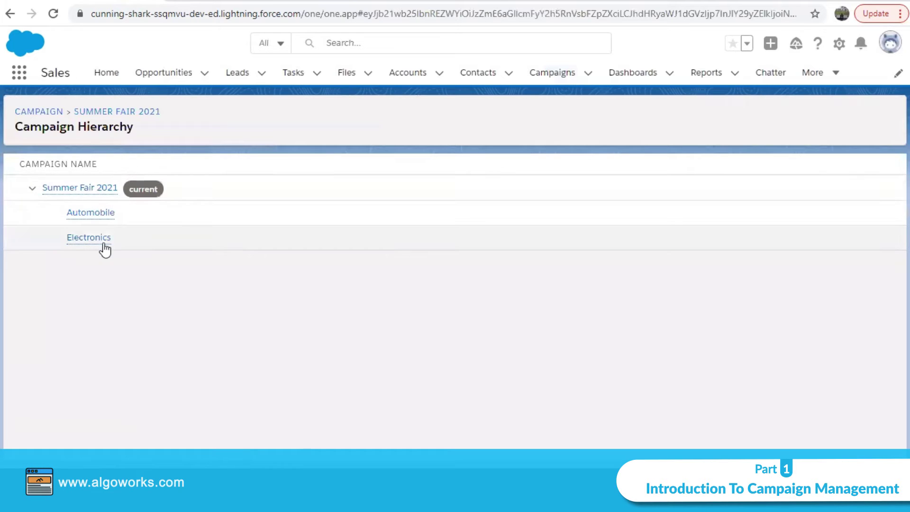
mouse_move(104, 247)
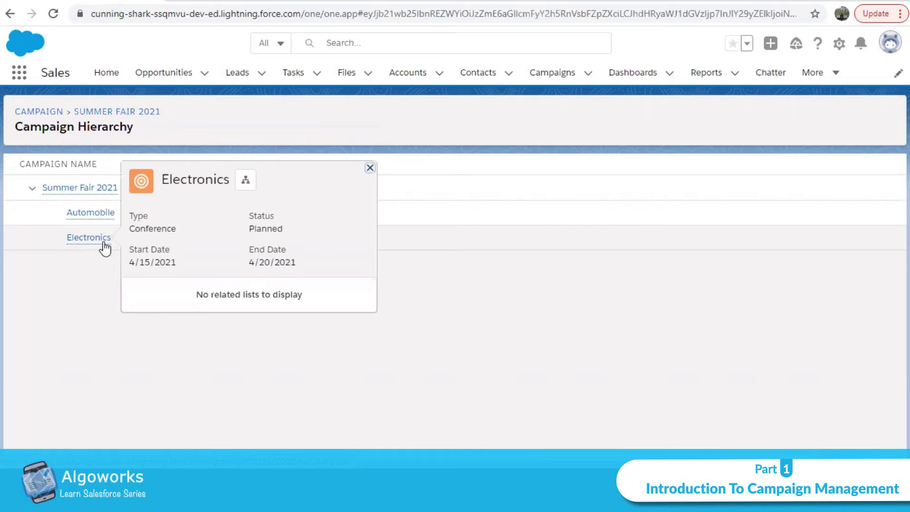
left_click(77, 192)
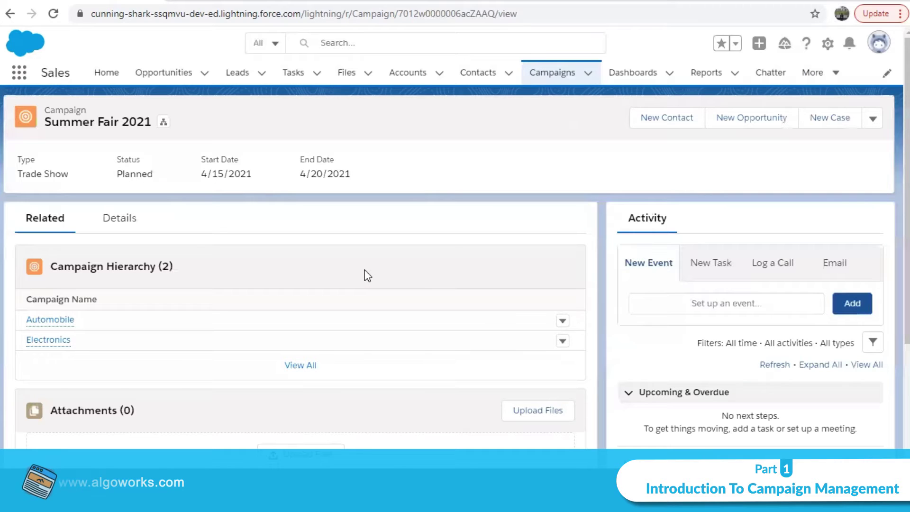
- Choose three leads for Summer Fair 2021: the second Aethna Home Products lead and those from Blues Entertainment Corp. and Farmers Coop. of Florida
scroll(183, 294, "down", 1)
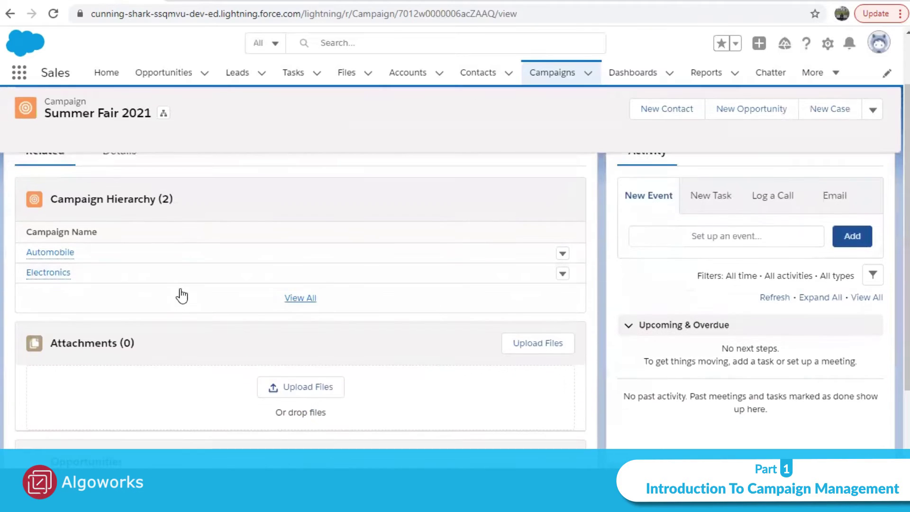
scroll(183, 294, "down", 1)
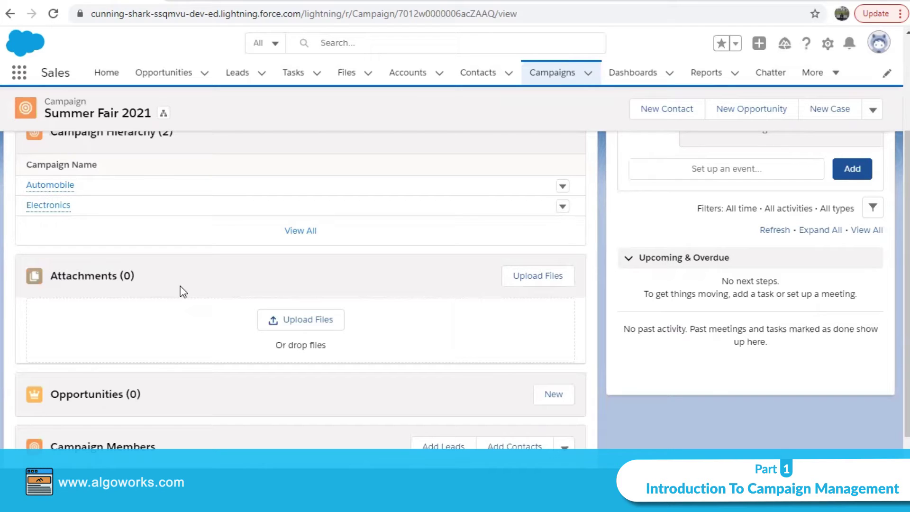
scroll(182, 290, "down", 1)
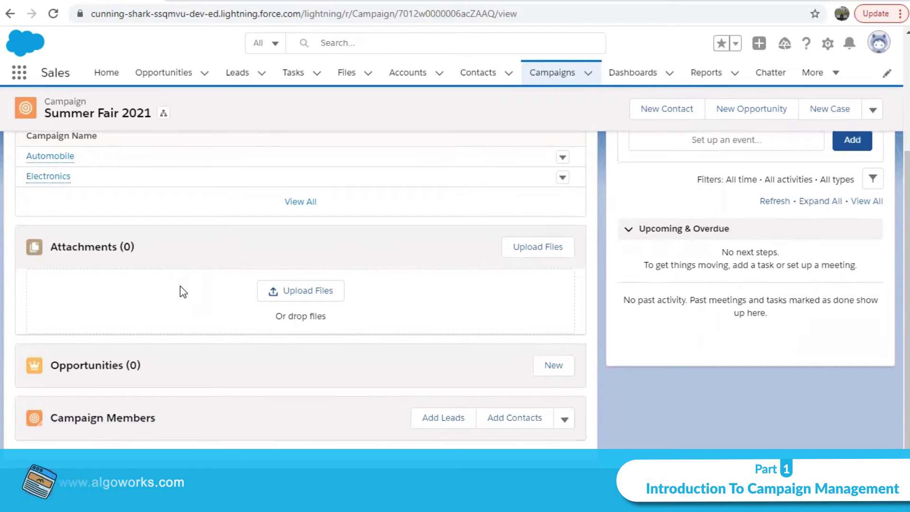
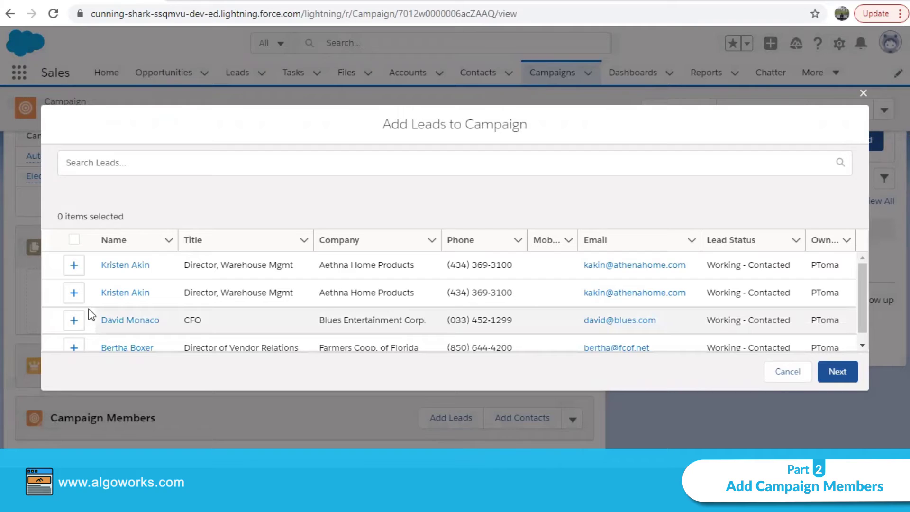
left_click(74, 292)
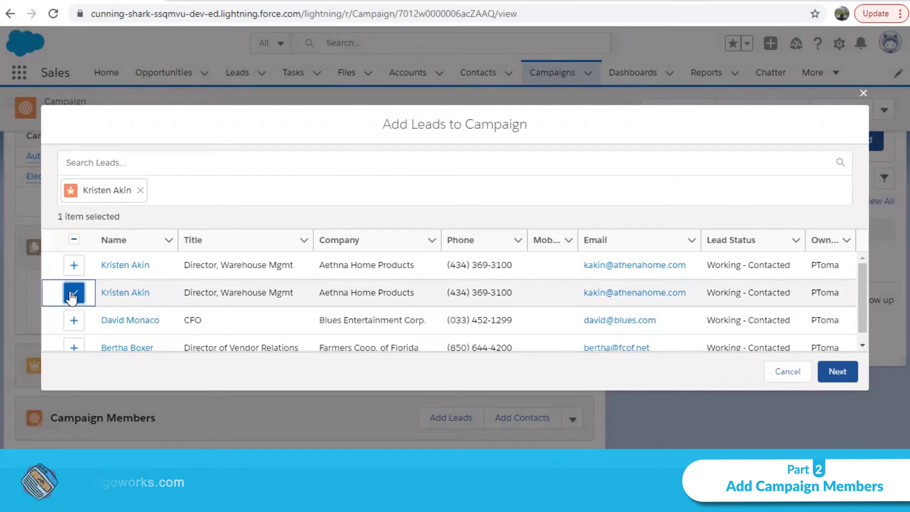
left_click(74, 321)
scroll(166, 311, "down", 1)
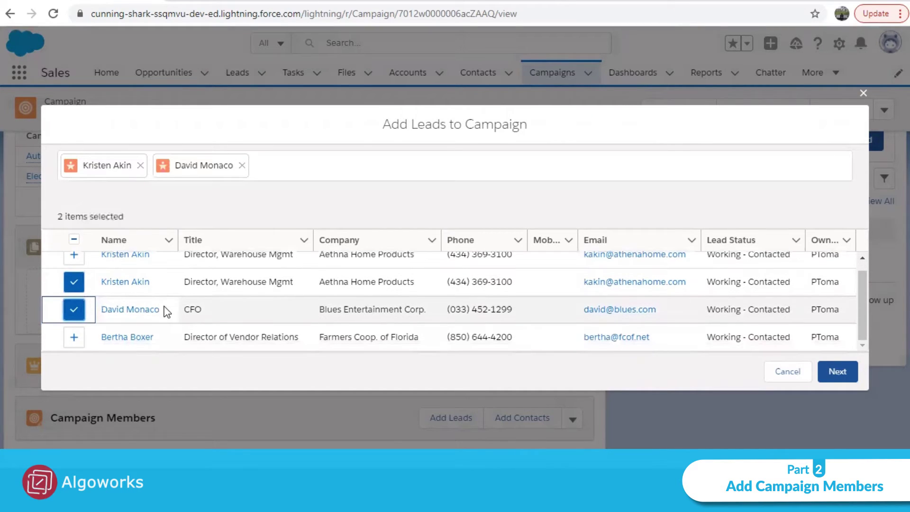
left_click(74, 337)
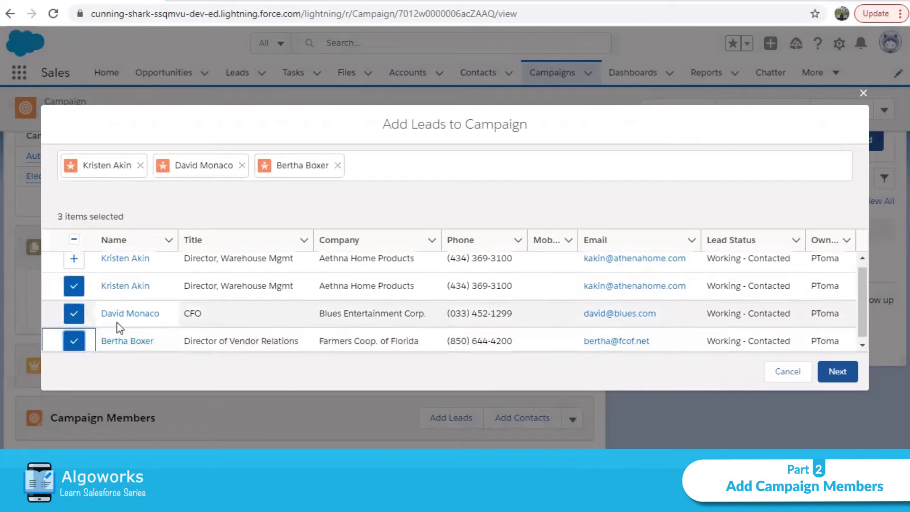
scroll(117, 324, "up", 1)
scroll(116, 325, "down", 1)
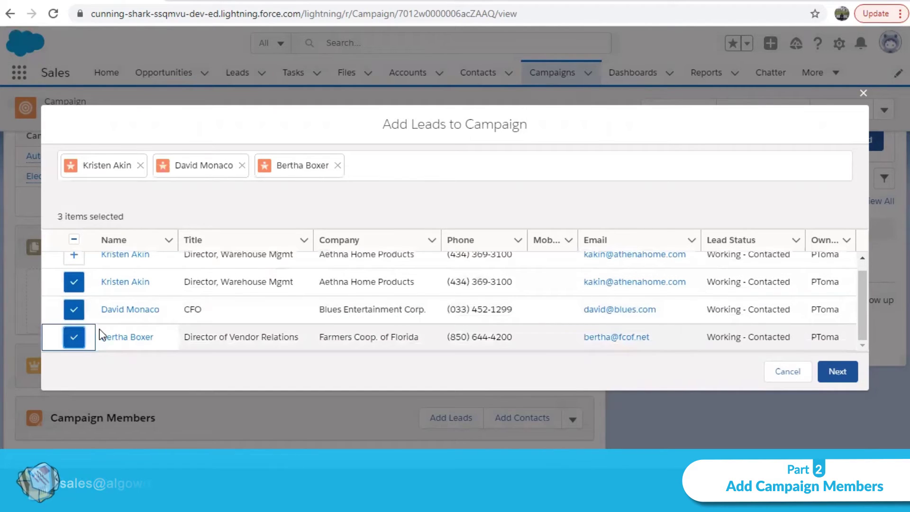
scroll(101, 332, "up", 1)
scroll(100, 332, "down", 1)
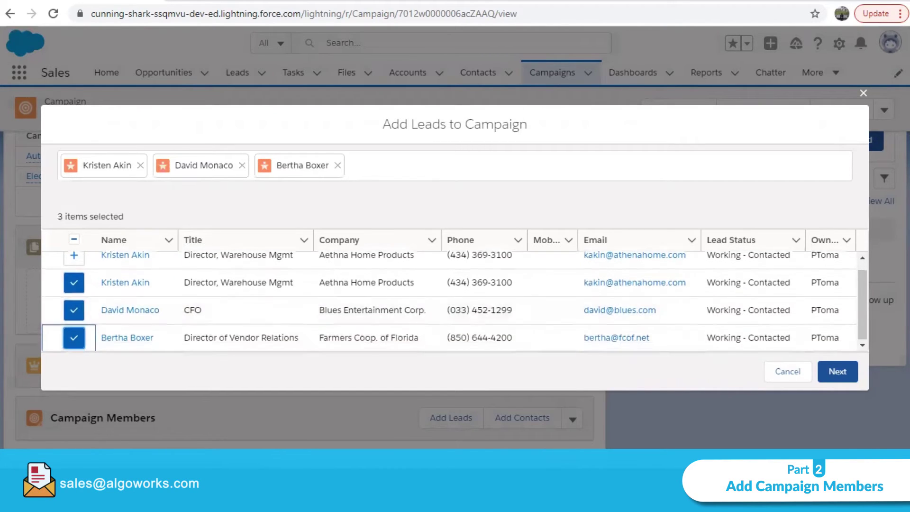
- Submit the selected leads to Summer Fair 2021 with member status Sent and the option to overwrite existing member status
left_click(837, 371)
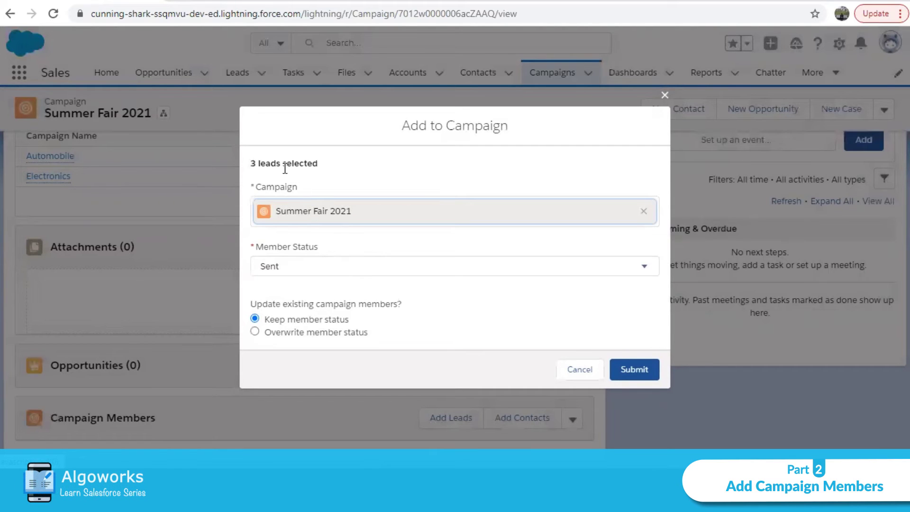
left_click(285, 334)
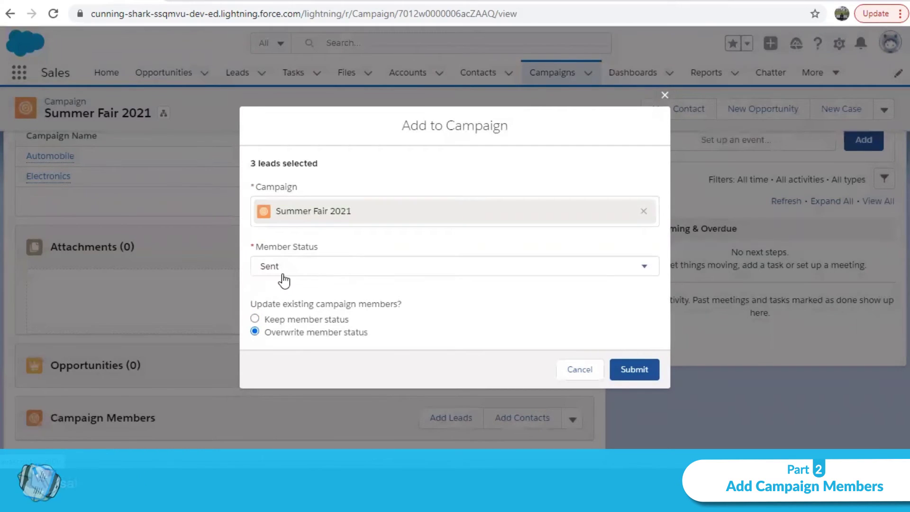
left_click(633, 375)
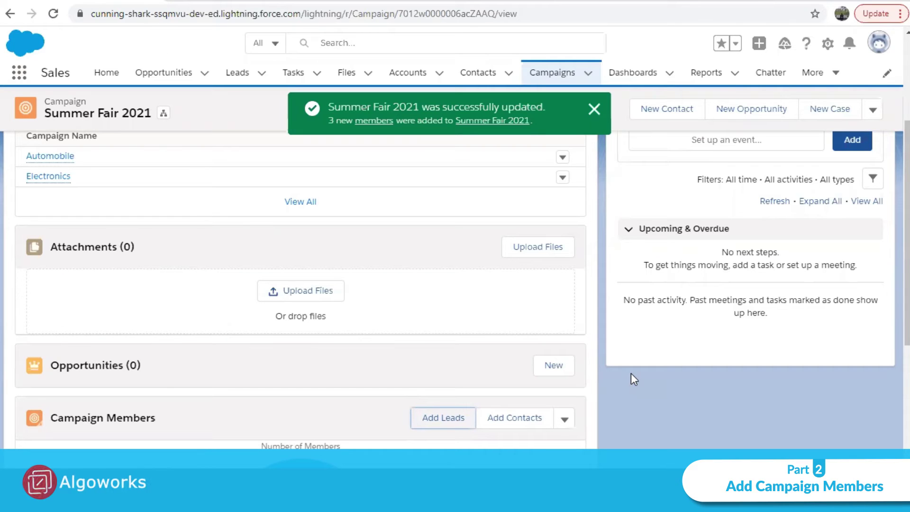
- Choose two contacts to add to Summer Fair 2021: those from Burlington Textiles Corp of America and American Banking Corp
scroll(491, 384, "down", 1)
scroll(491, 384, "down", 3)
mouse_move(355, 315)
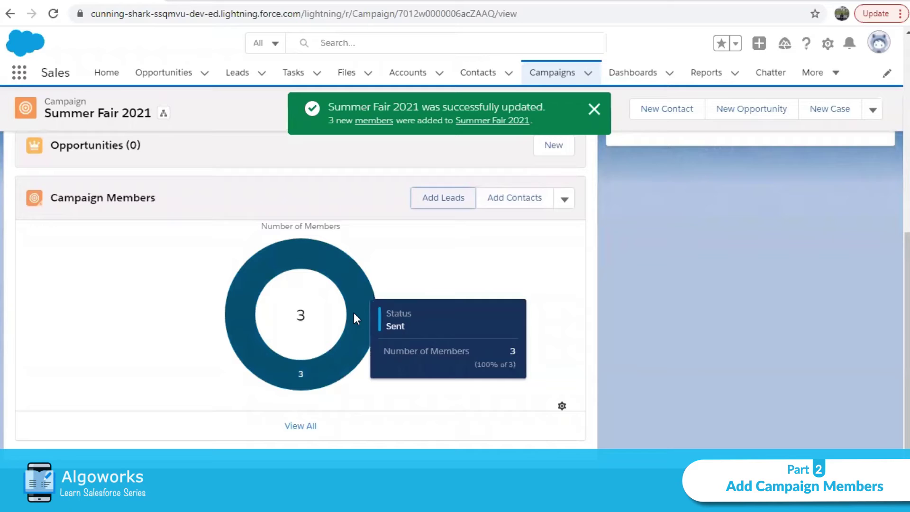
left_click(531, 207)
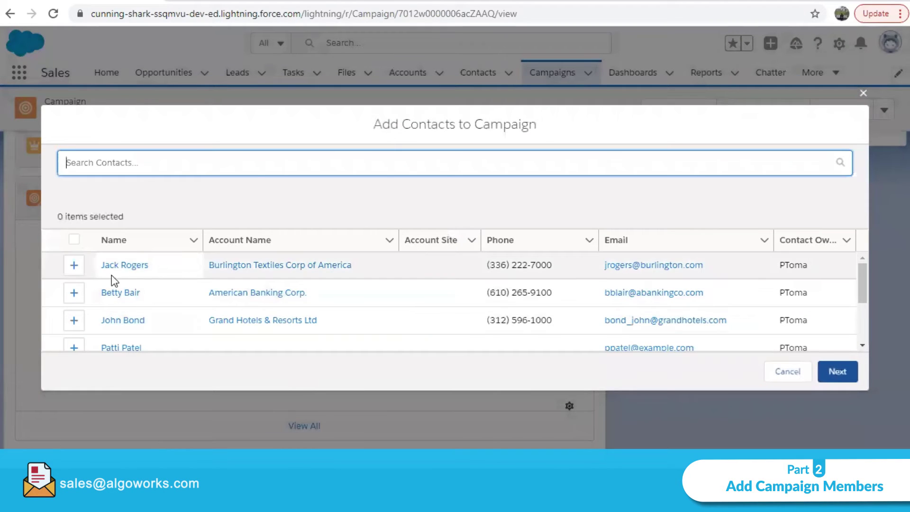
left_click(74, 273)
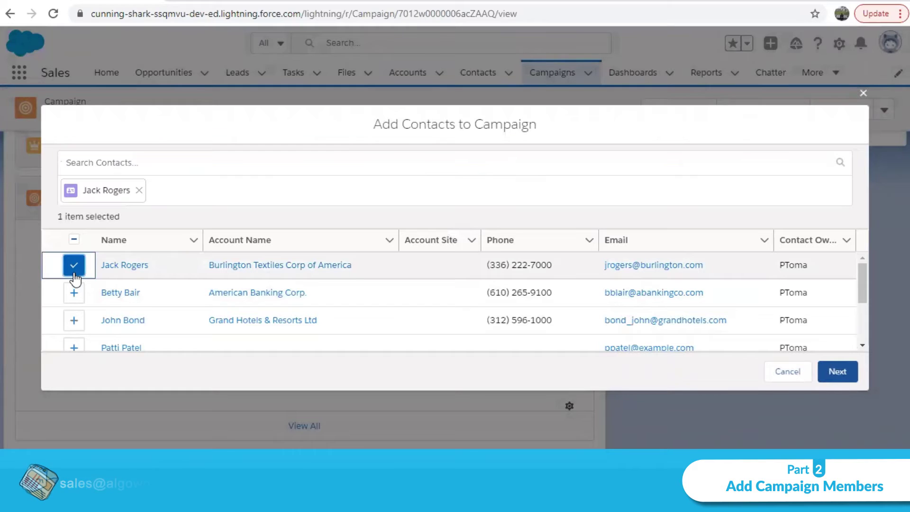
left_click(73, 298)
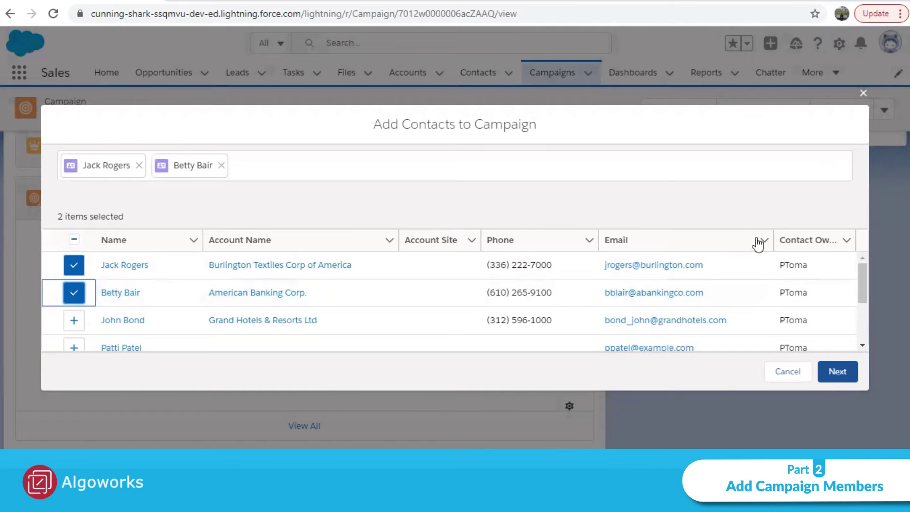
- Submit the selected contacts to Summer Fair 2021 with member status Sent and the option to overwrite existing member status
left_click(839, 370)
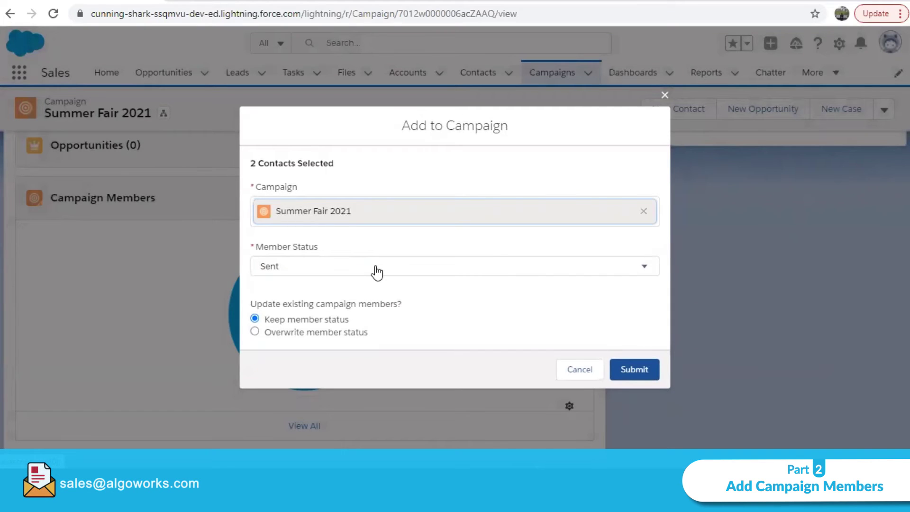
left_click(339, 333)
left_click(640, 378)
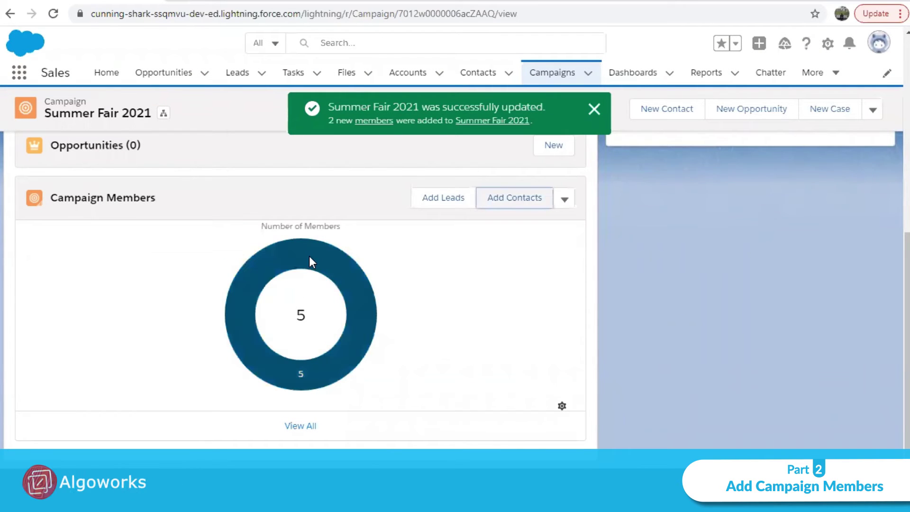
- Open the full campaign member list and update the American Banking Corp. contact and the Aethna Home Products lead to status Responded
mouse_move(314, 256)
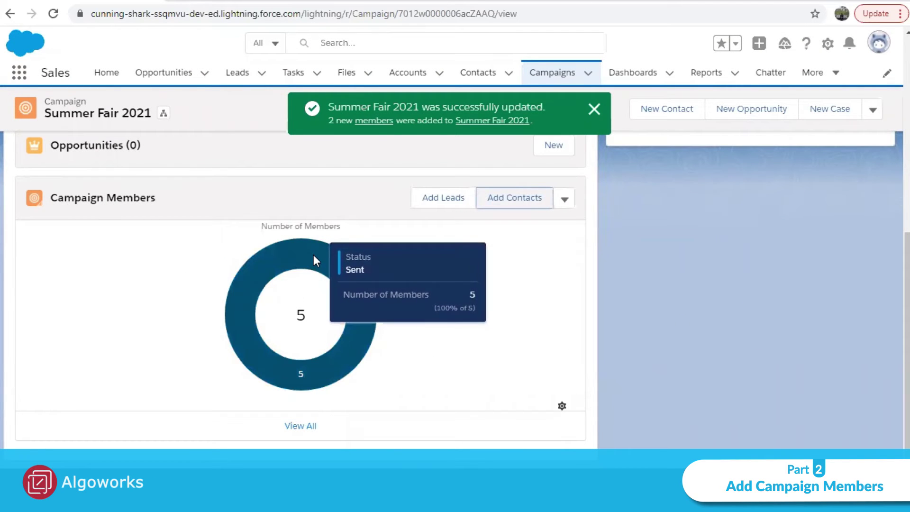
left_click(300, 431)
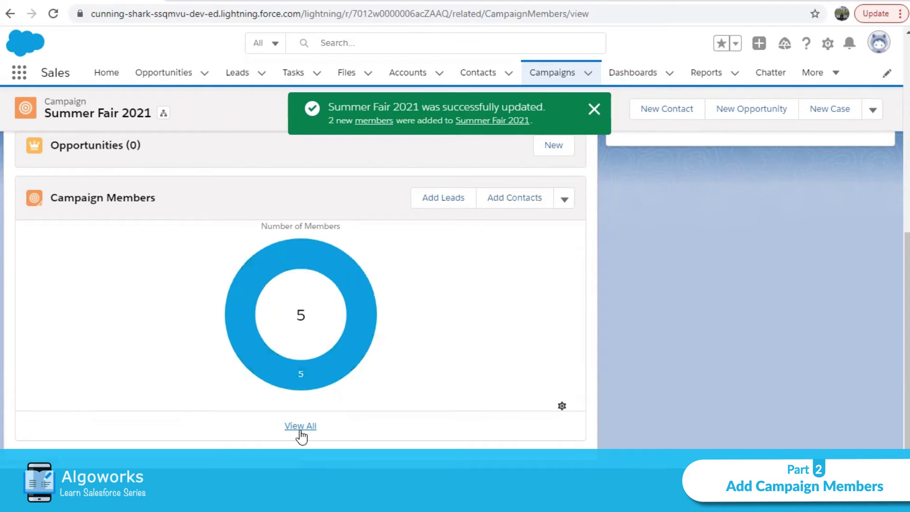
left_click(600, 109)
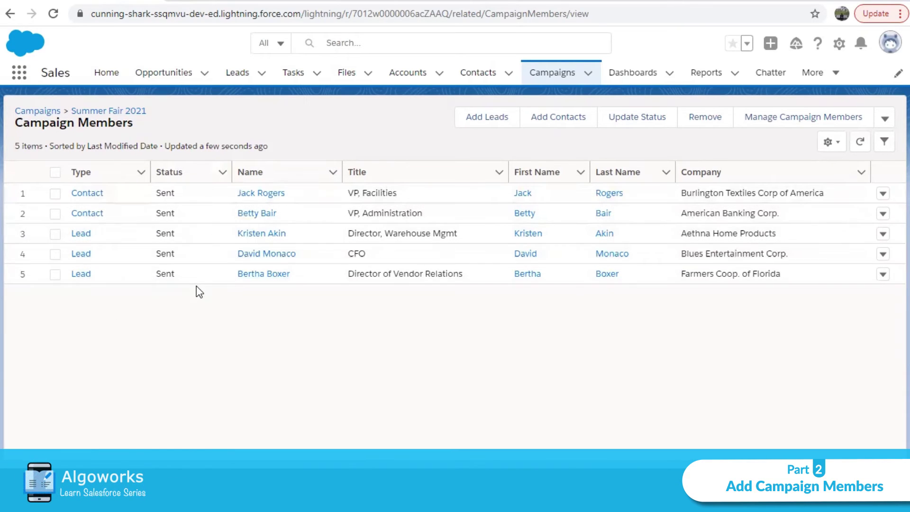
left_click(54, 214)
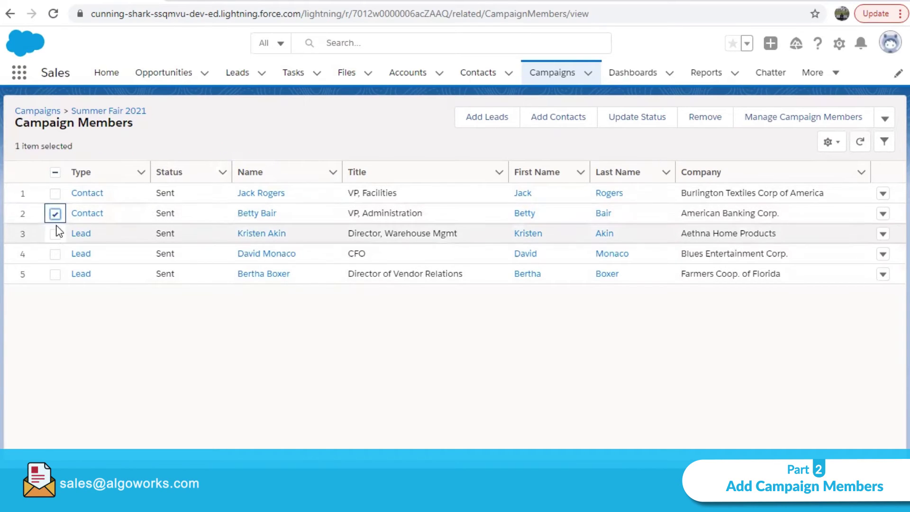
left_click(55, 234)
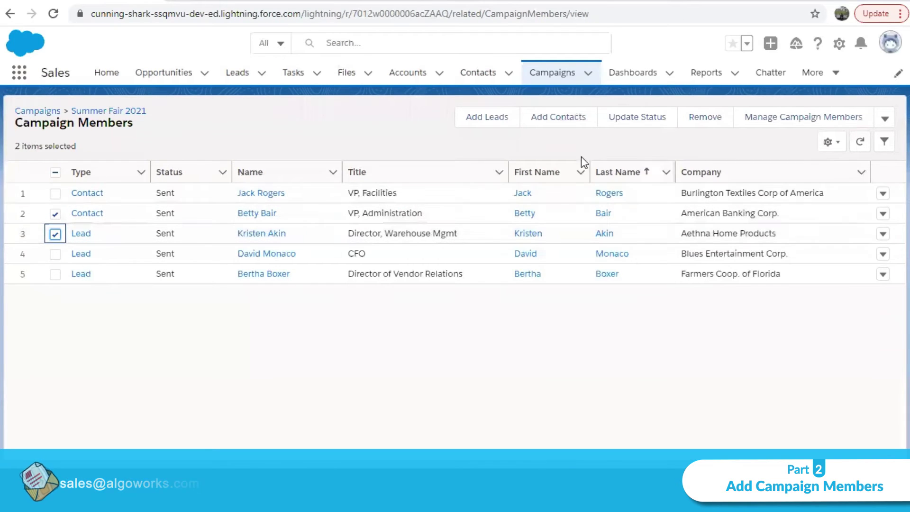
left_click(623, 121)
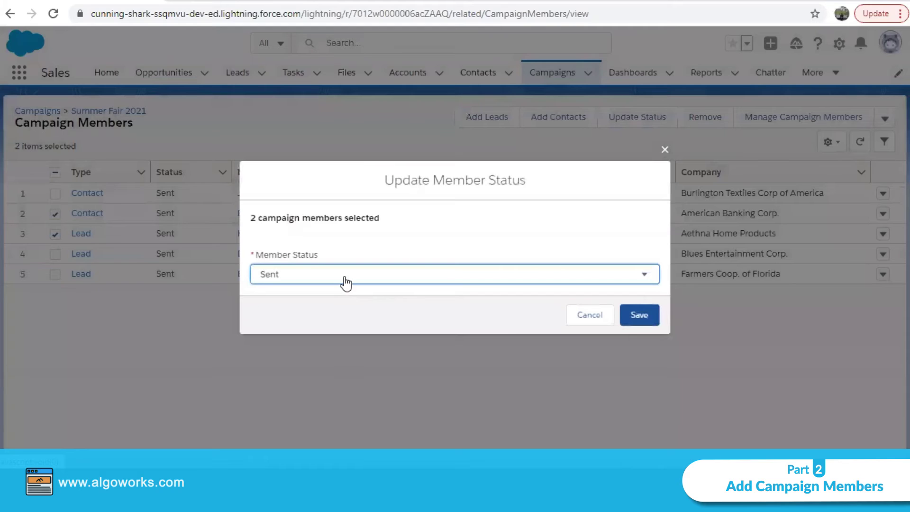
left_click(345, 278)
left_click(322, 283)
left_click(640, 323)
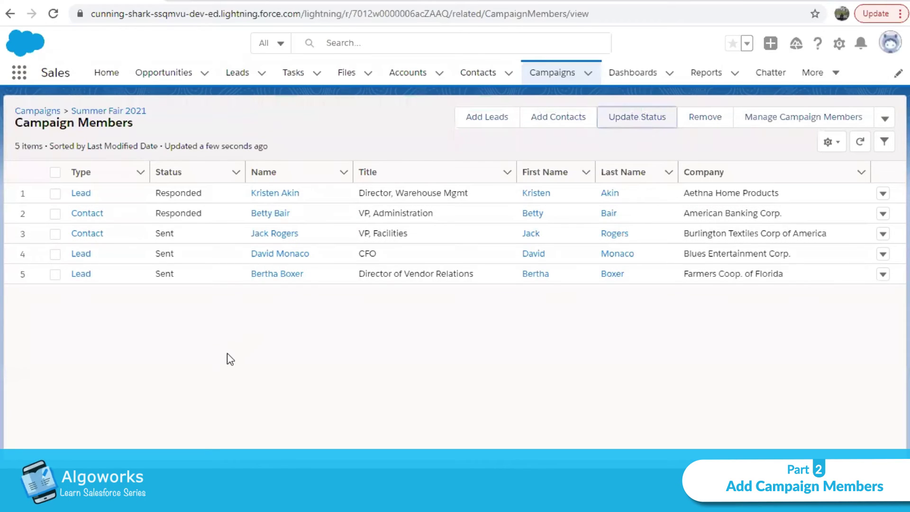
- Return to the Summer Fair 2021 record and examine the Campaign Members chart and the Opportunities section
left_click(110, 111)
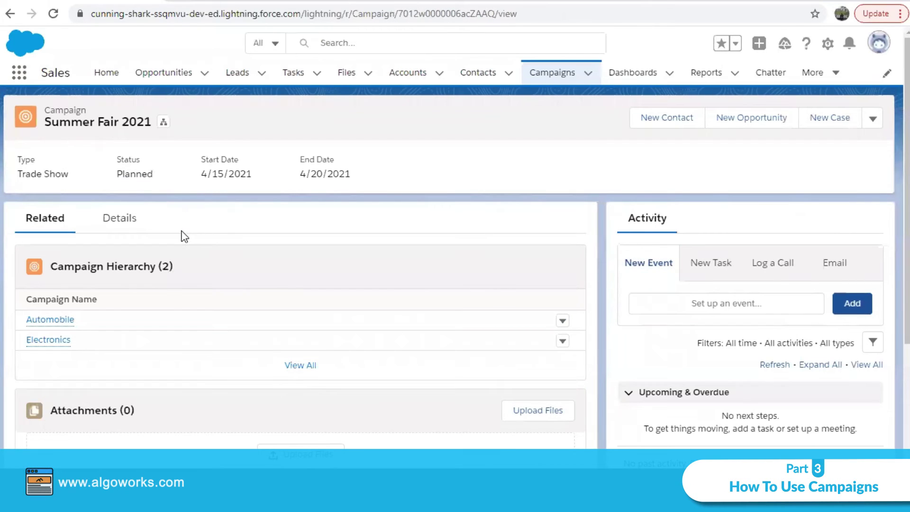
scroll(183, 239, "down", 6)
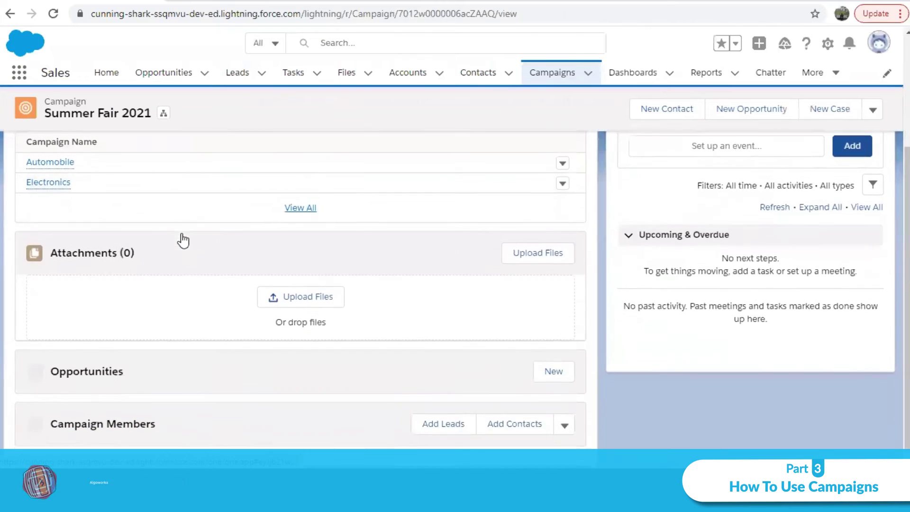
scroll(205, 253, "down", 1)
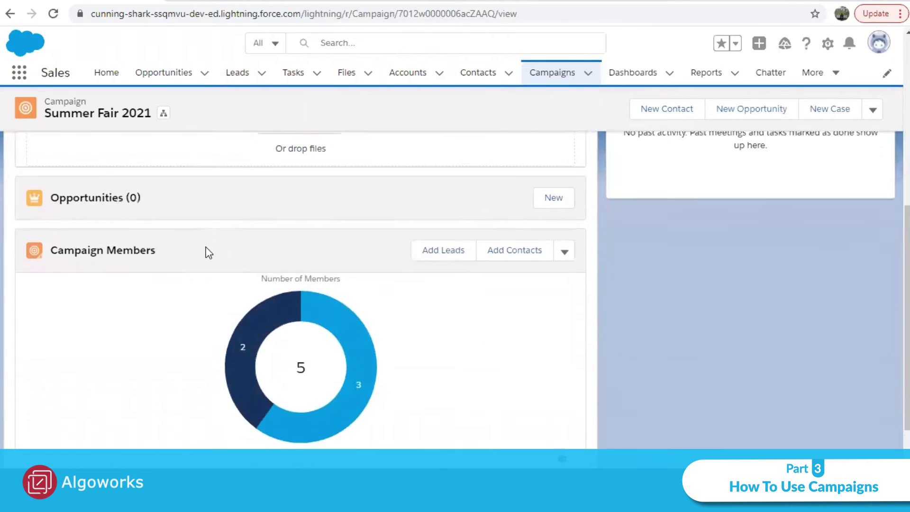
scroll(205, 253, "up", 2)
scroll(205, 253, "down", 1)
scroll(205, 253, "down", 2)
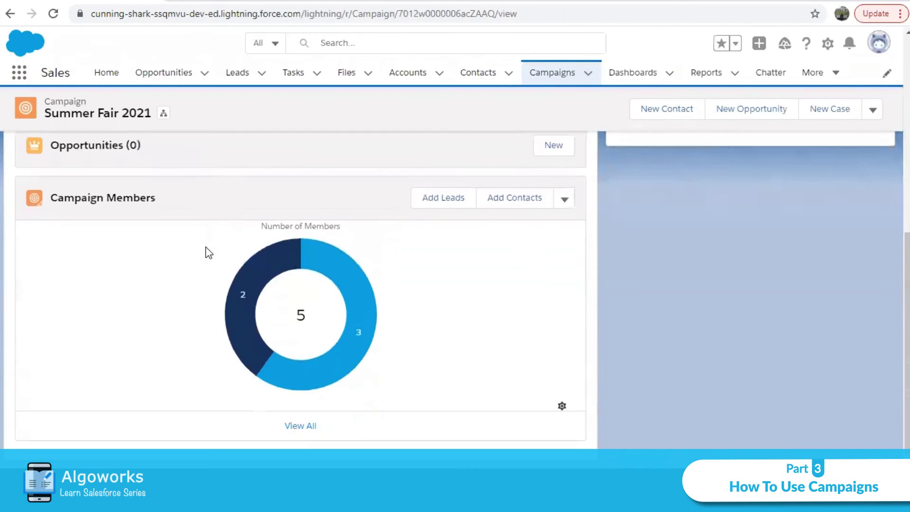
scroll(206, 253, "up", 1)
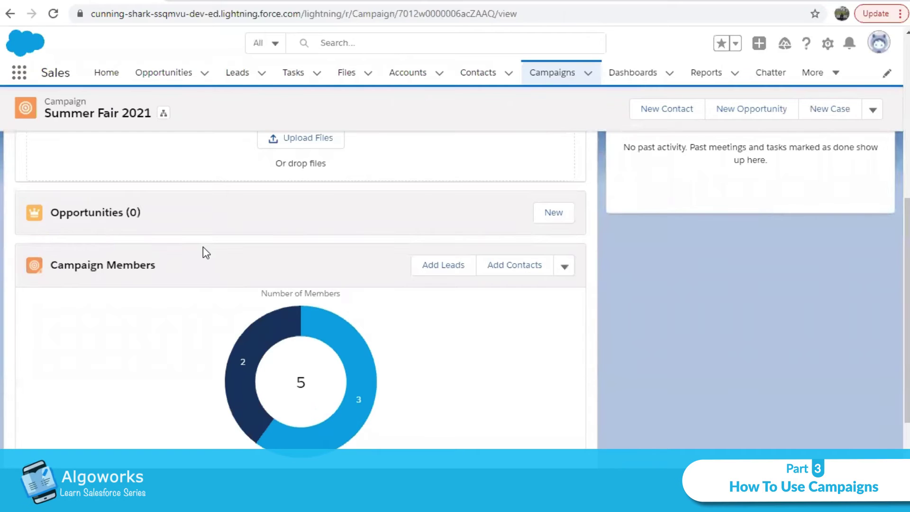
left_click(547, 214)
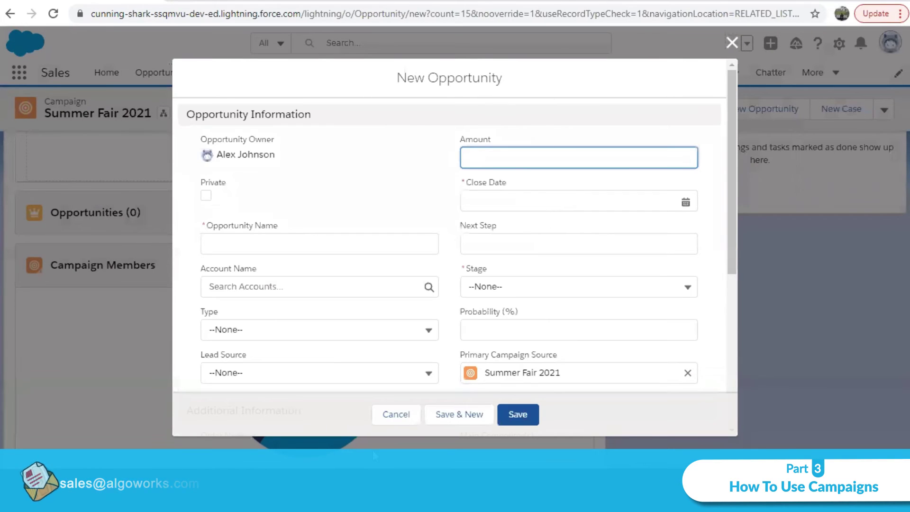
left_click(397, 418)
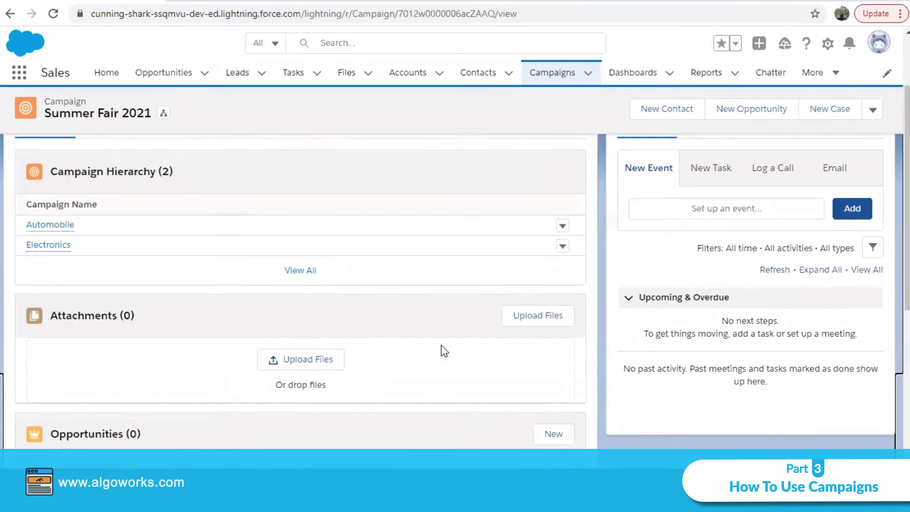
scroll(443, 350, "down", 5)
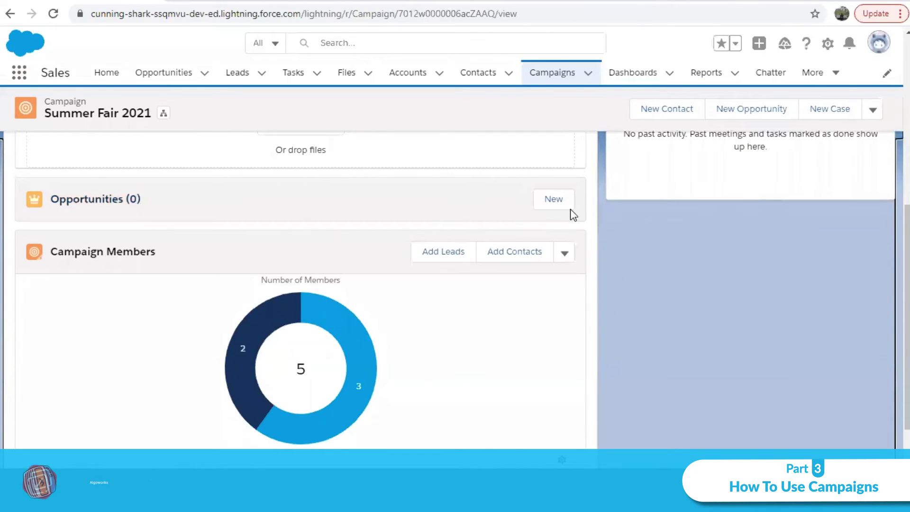
left_click(565, 199)
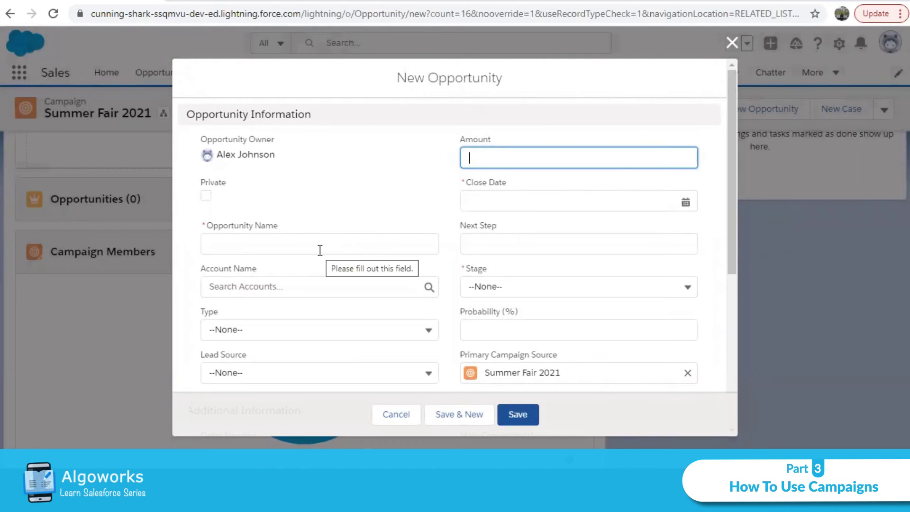
left_click(406, 416)
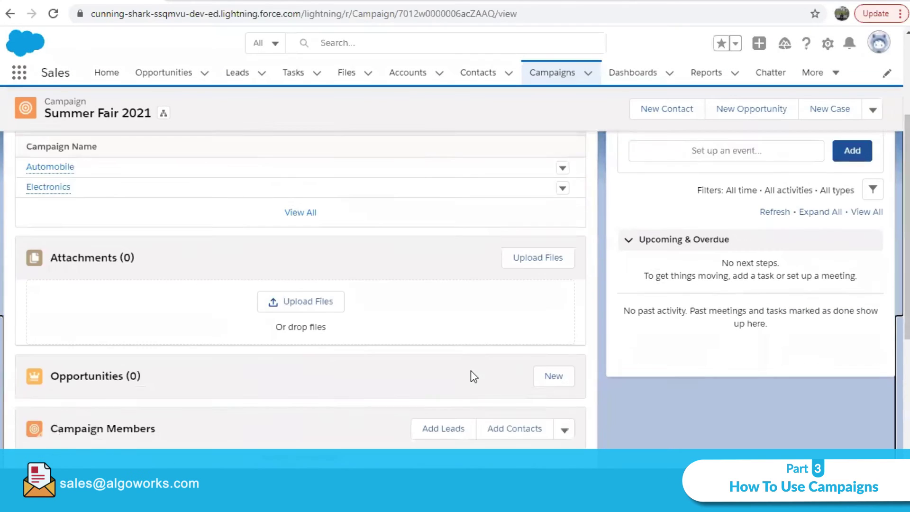
- Review the types and statuses in the full Summer Fair 2021 member list, and return to the campaign's related records
scroll(471, 371, "down", 5)
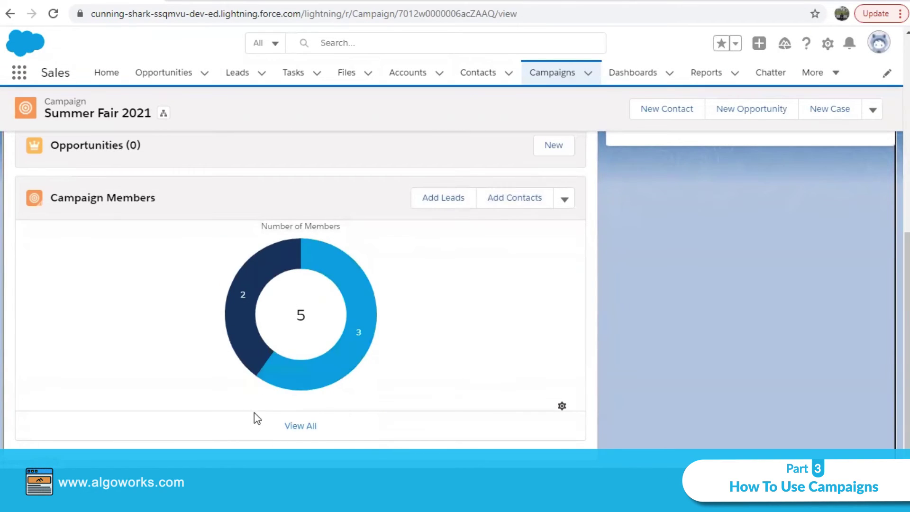
left_click(301, 427)
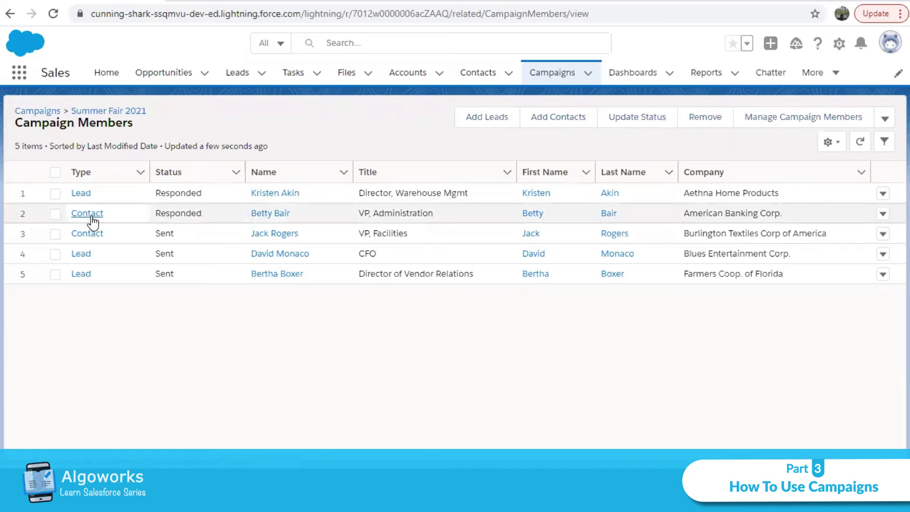
left_click(72, 112)
scroll(391, 297, "down", 3)
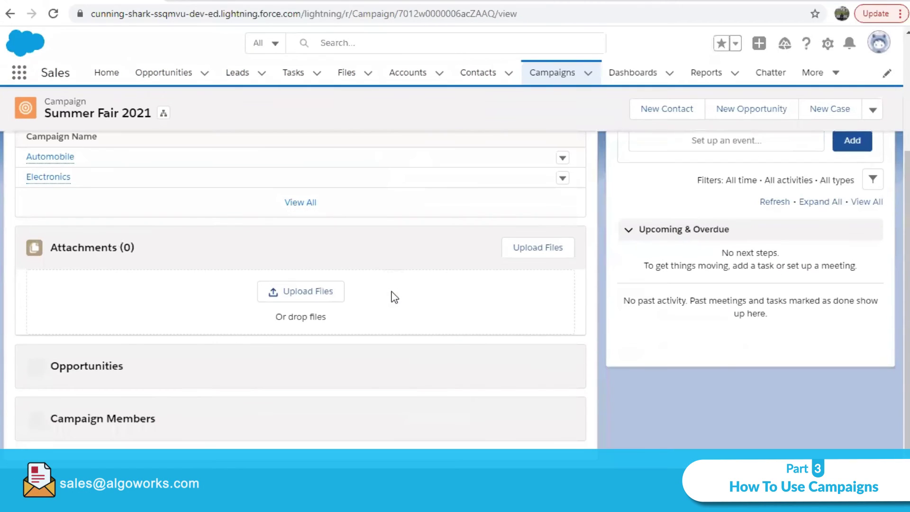
scroll(391, 297, "down", 4)
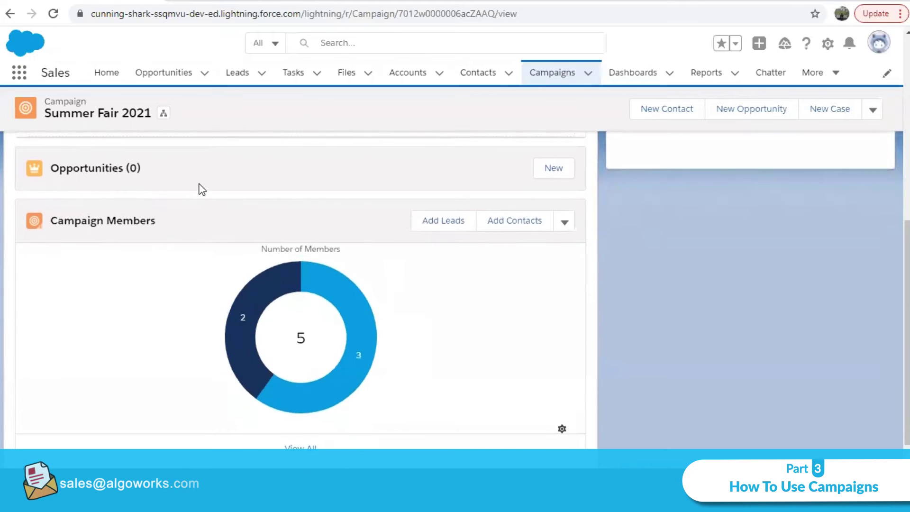
- Start a new opportunity from Summer Fair 2021 with amount 50000, name National Insurance and stage Prospecting
scroll(199, 189, "up", 1)
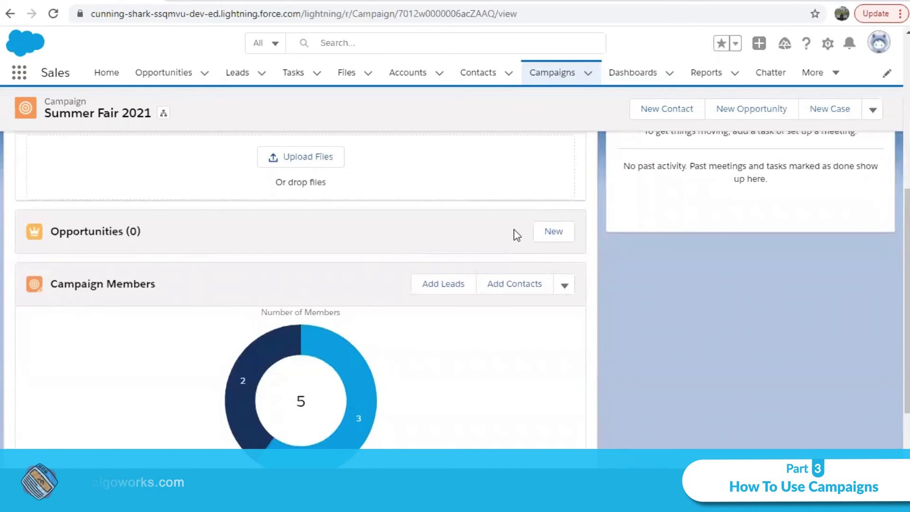
left_click(553, 237)
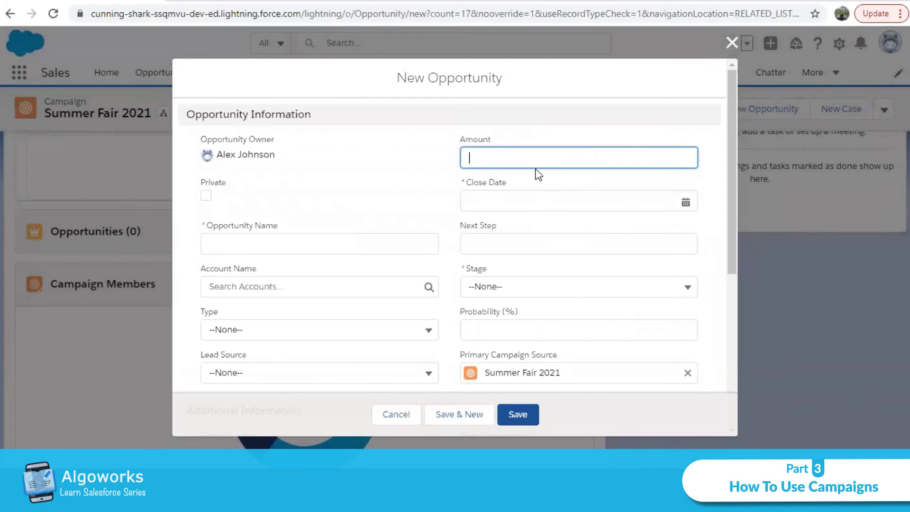
type("50,00")
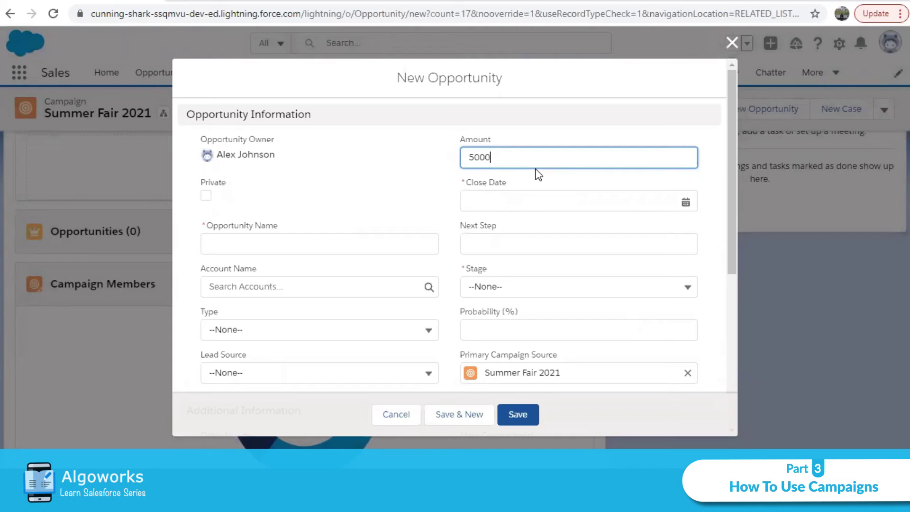
type("0")
left_click(286, 248)
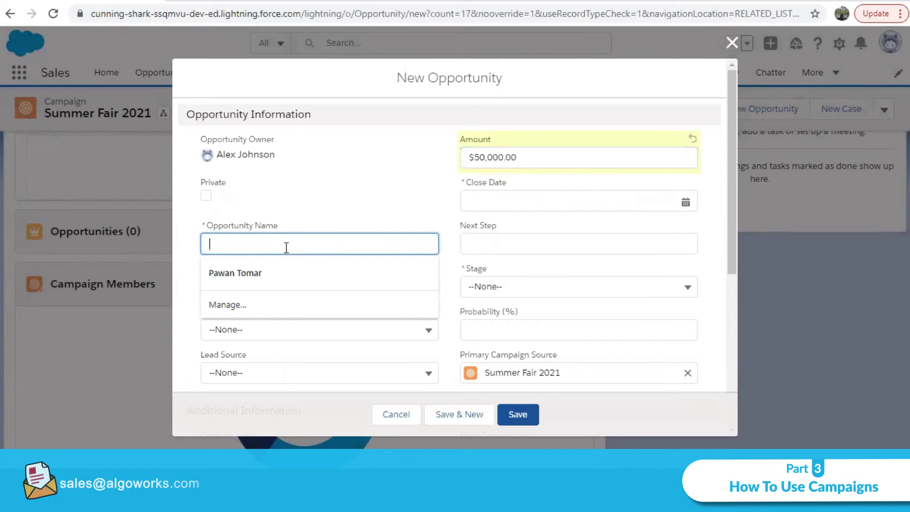
type("Na")
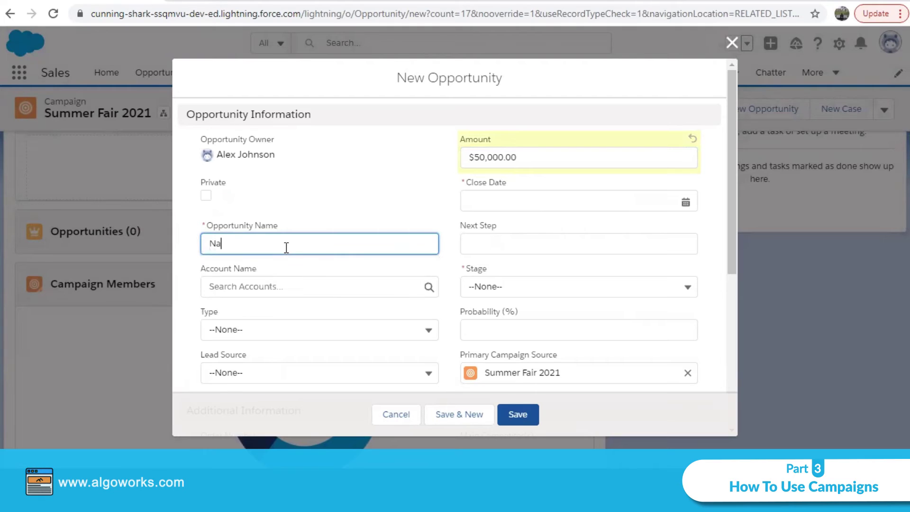
type("tional Insurance")
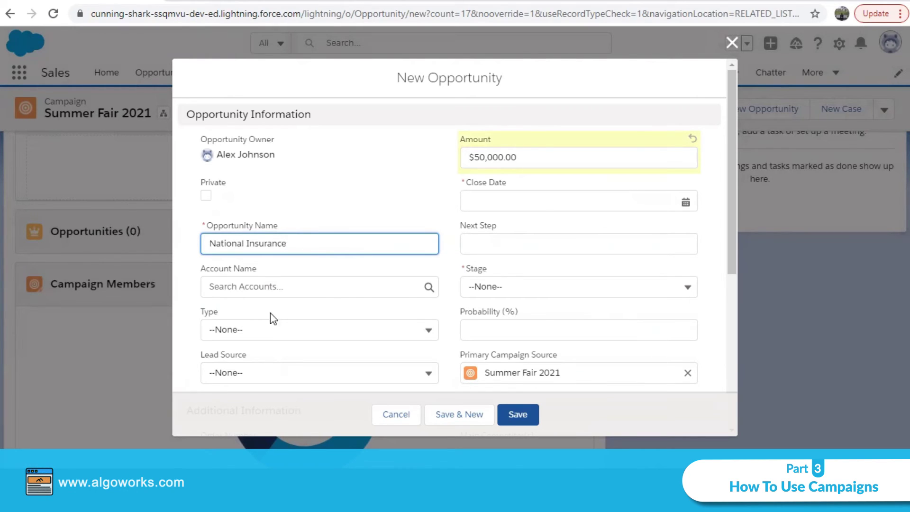
left_click(552, 281)
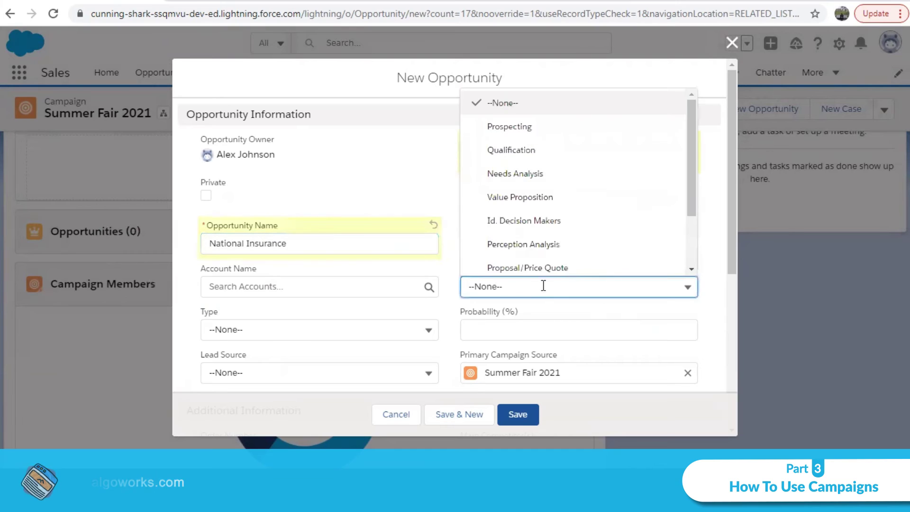
left_click(555, 130)
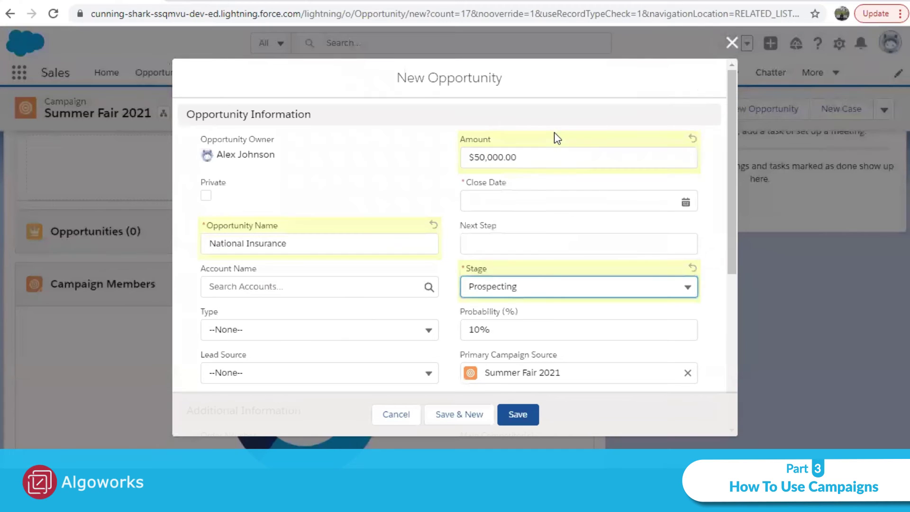
- Set the National Insurance opportunity's close date to 4/20/2021 and save the opportunity
left_click(516, 206)
left_click(575, 357)
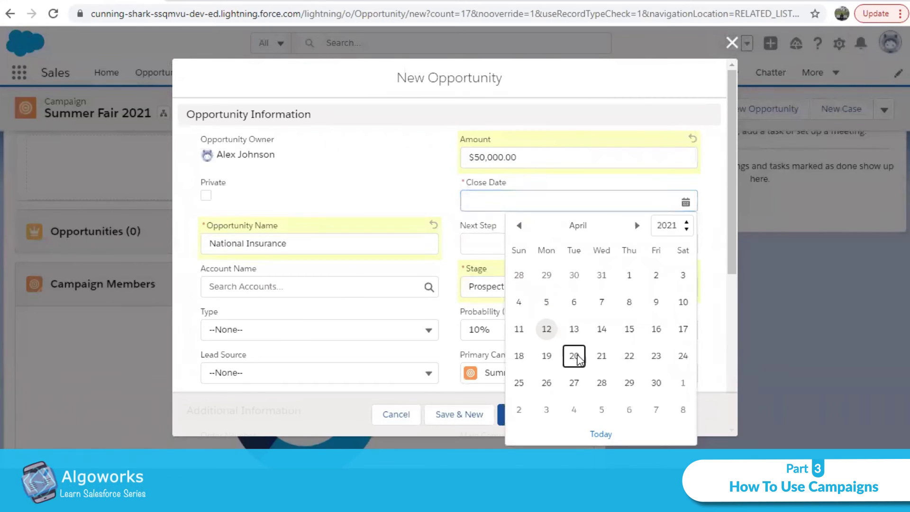
scroll(582, 350, "down", 3)
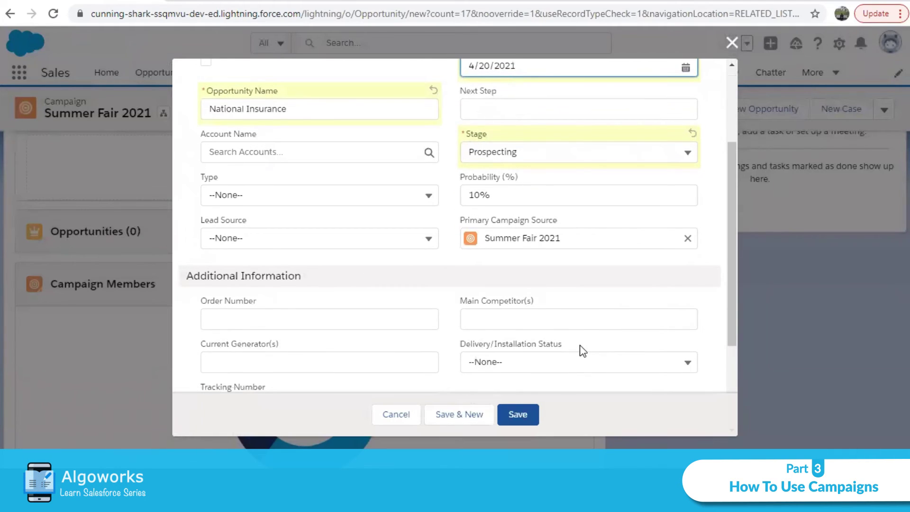
scroll(583, 350, "down", 3)
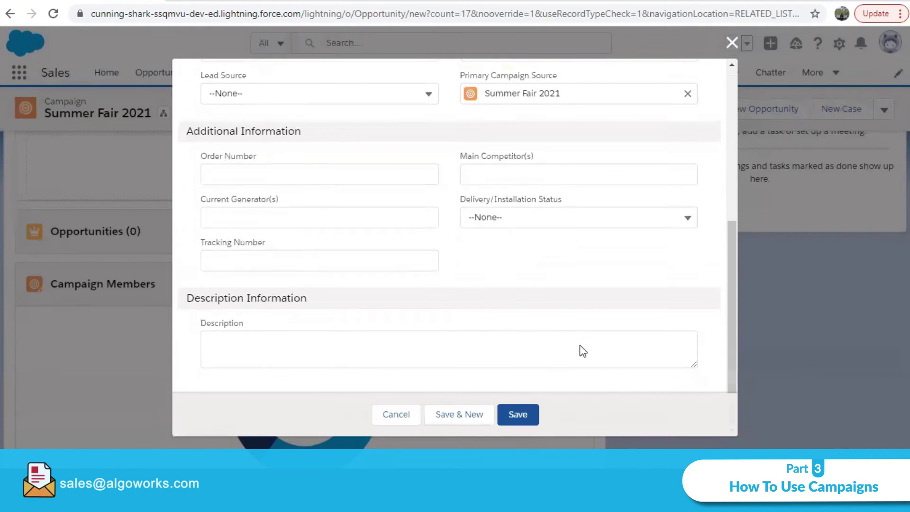
left_click(521, 414)
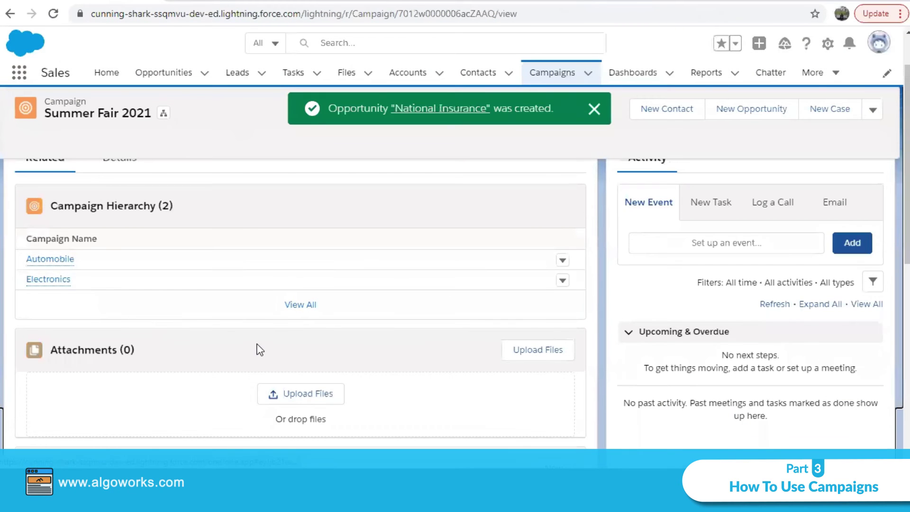
- Start another opportunity from the Summer Fair 2021 Opportunities section with amount 100000 and close date 4/20/2021
scroll(257, 349, "down", 4)
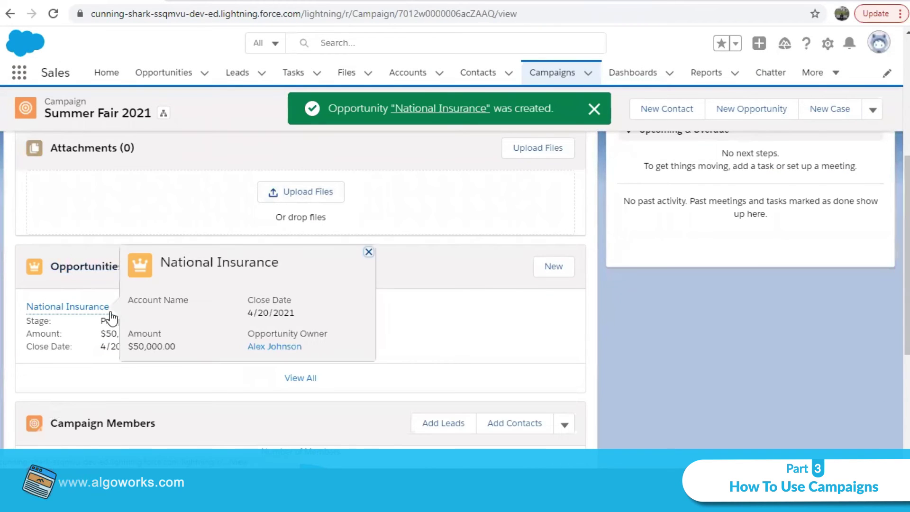
left_click(546, 283)
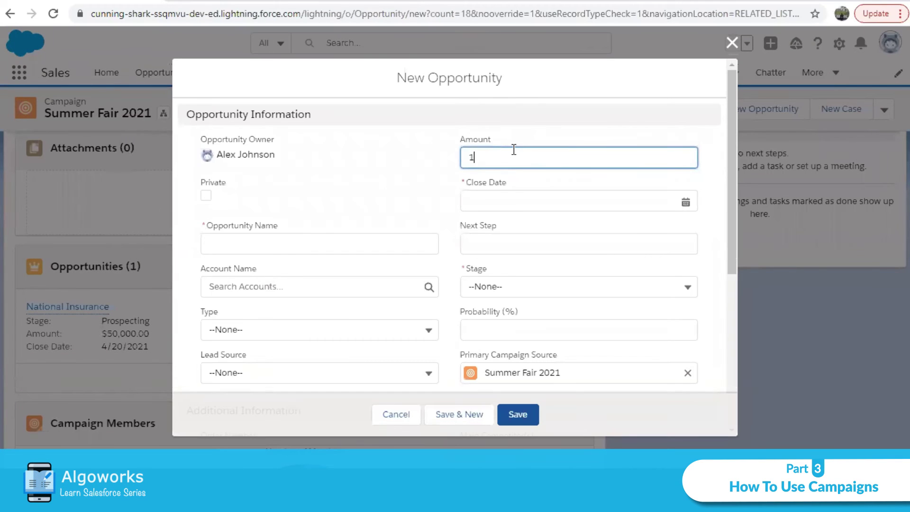
type("10000")
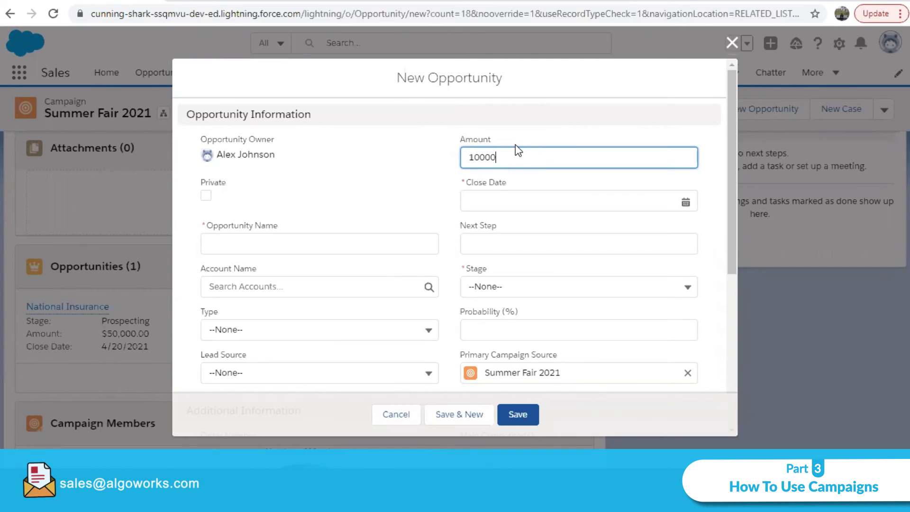
type("0")
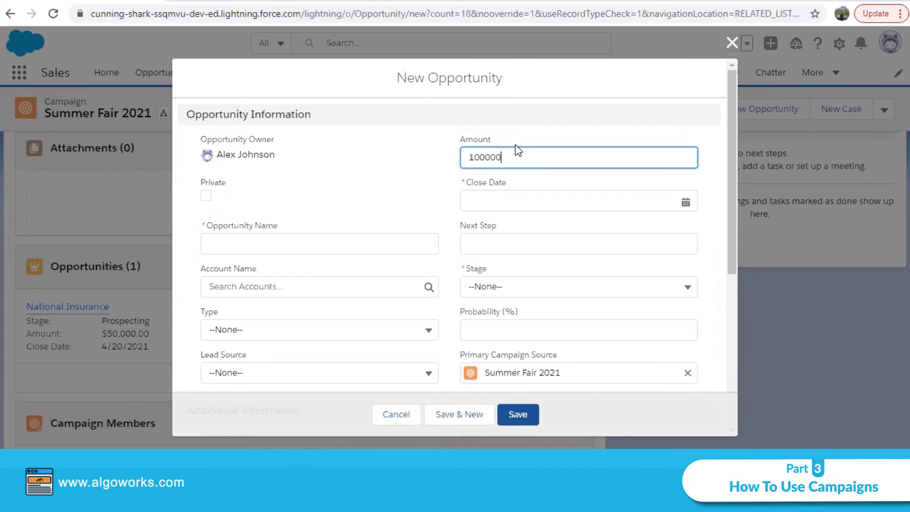
left_click(522, 205)
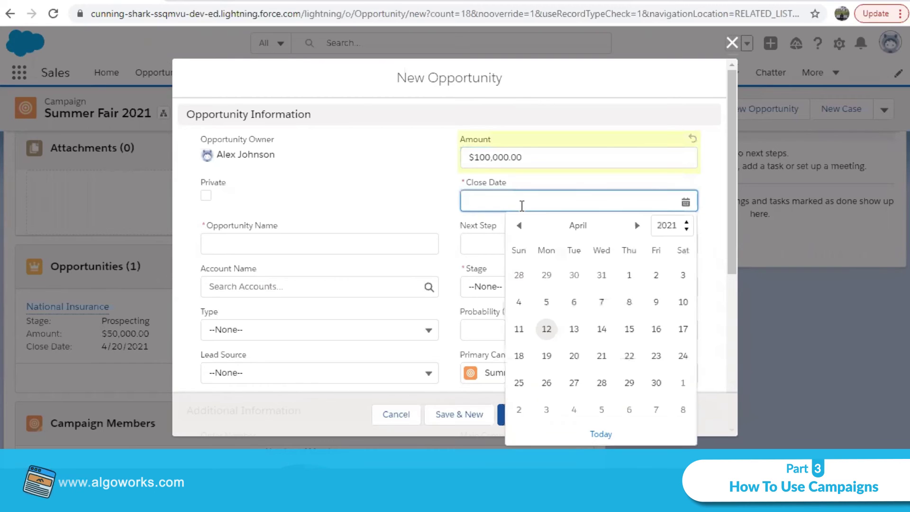
left_click(574, 355)
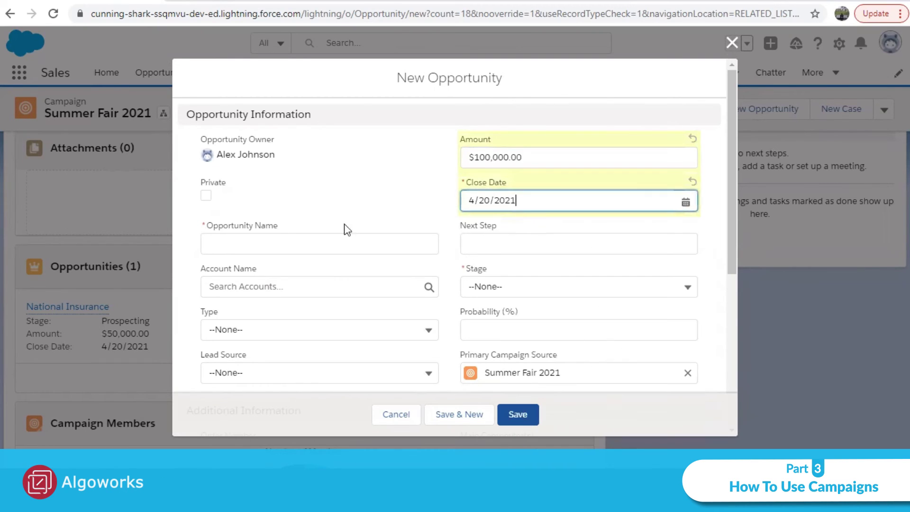
- Enter American Banking as the new opportunity's name, correcting the spelling
left_click(277, 244)
type("AMericn Bank")
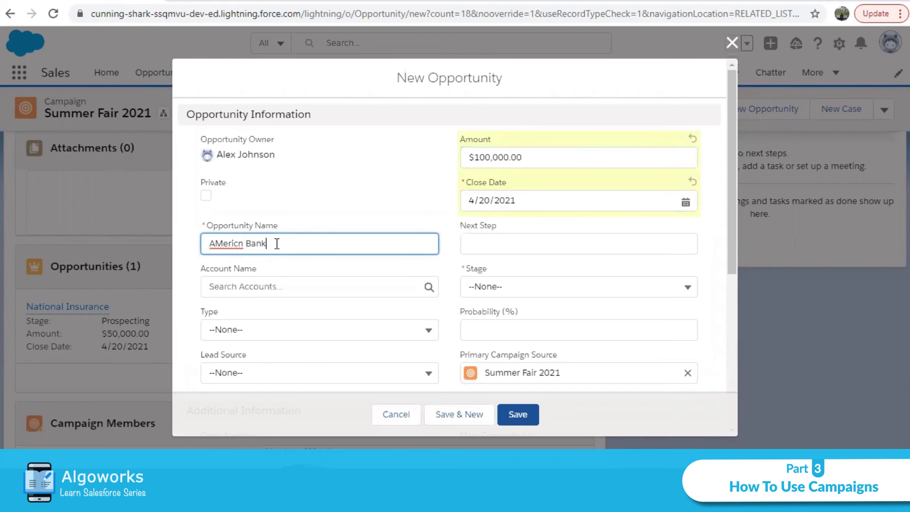
type("ing")
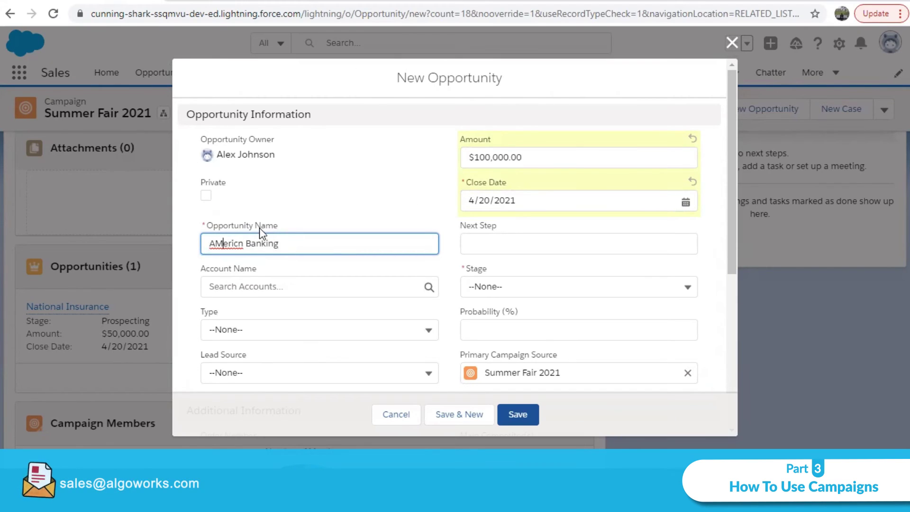
key("Home")
key("Right")
key("Right")
key("BackSpace")
type("m")
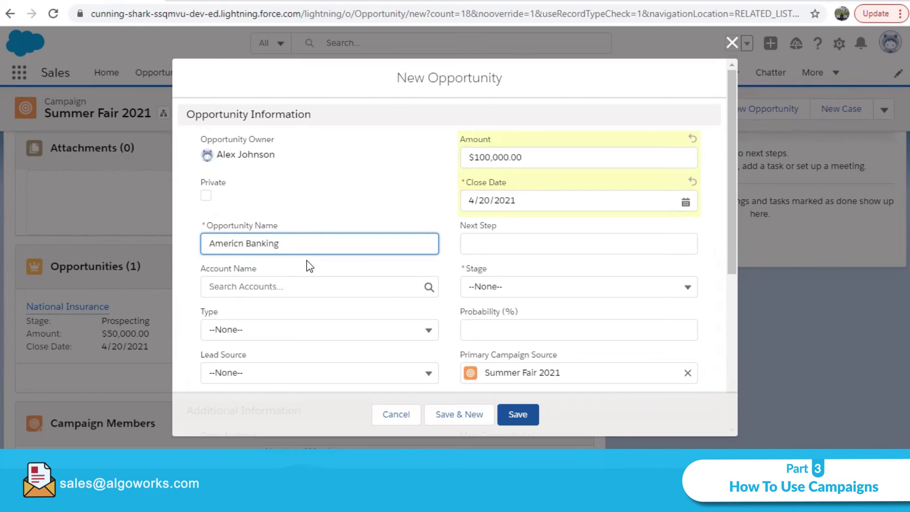
left_click(240, 243)
type("a")
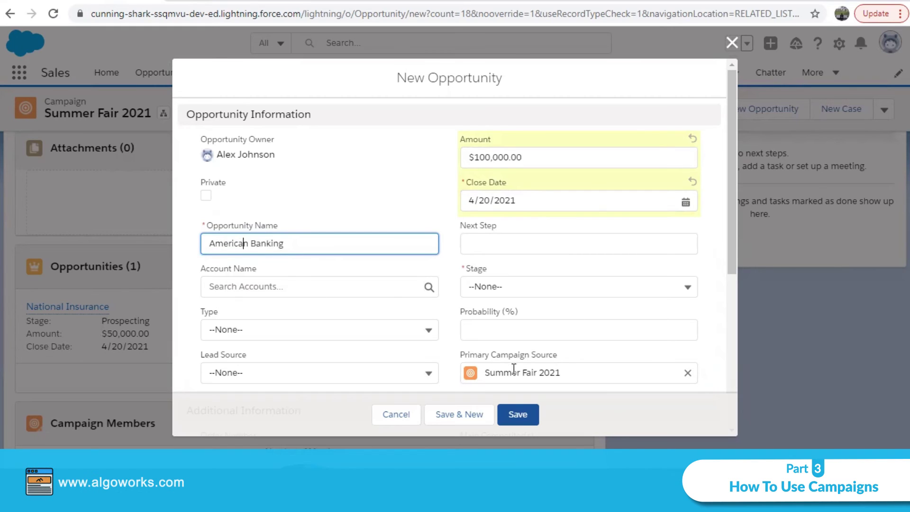
- Set the American Banking opportunity's stage to Qualification and save the opportunity
left_click(537, 288)
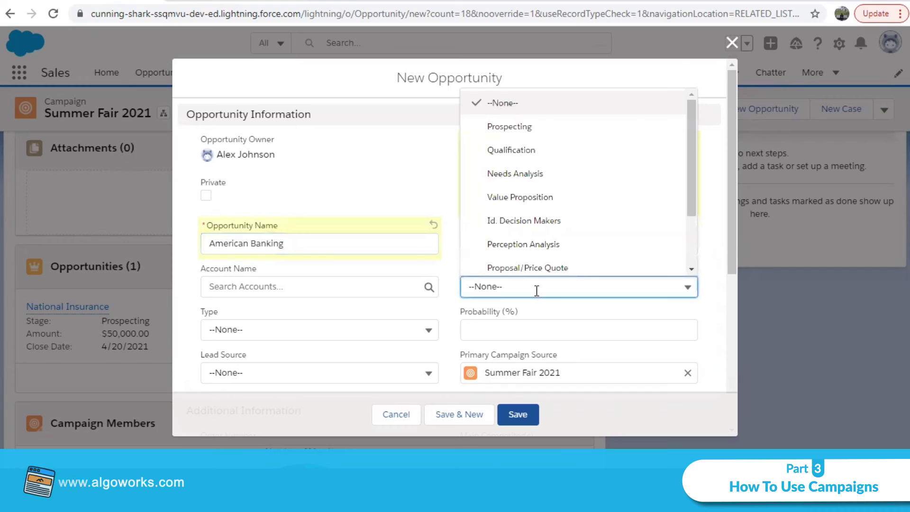
left_click(552, 150)
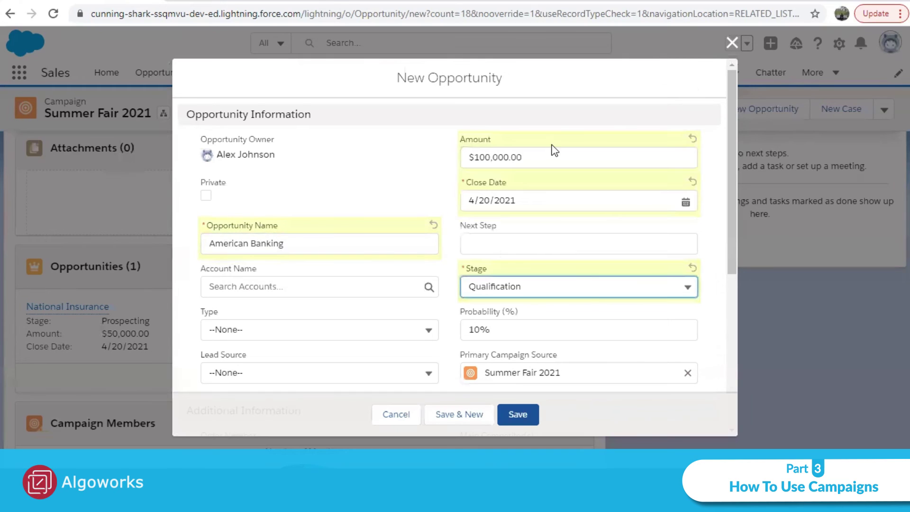
left_click(521, 414)
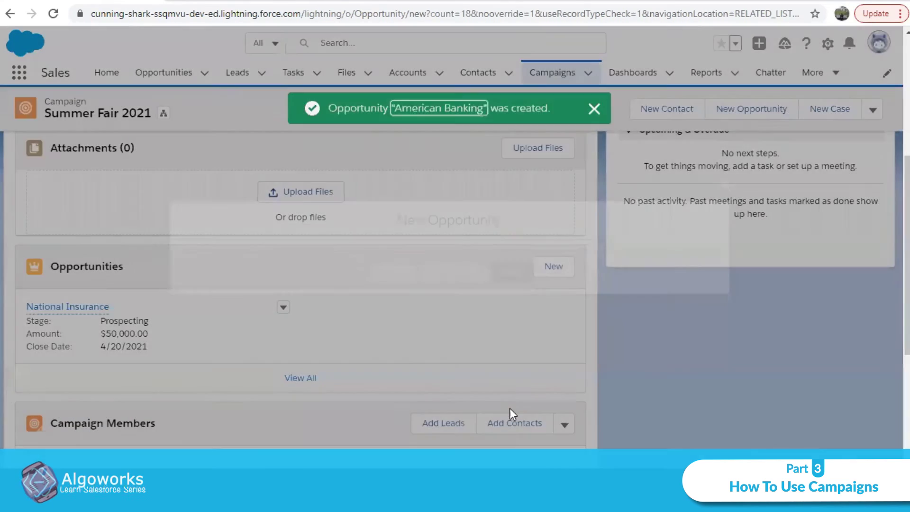
- Examine the Summer Fair 2021 related lists, including Opportunities, Campaign Members with its additional actions, and Campaign Hierarchy
scroll(468, 340, "down", 4)
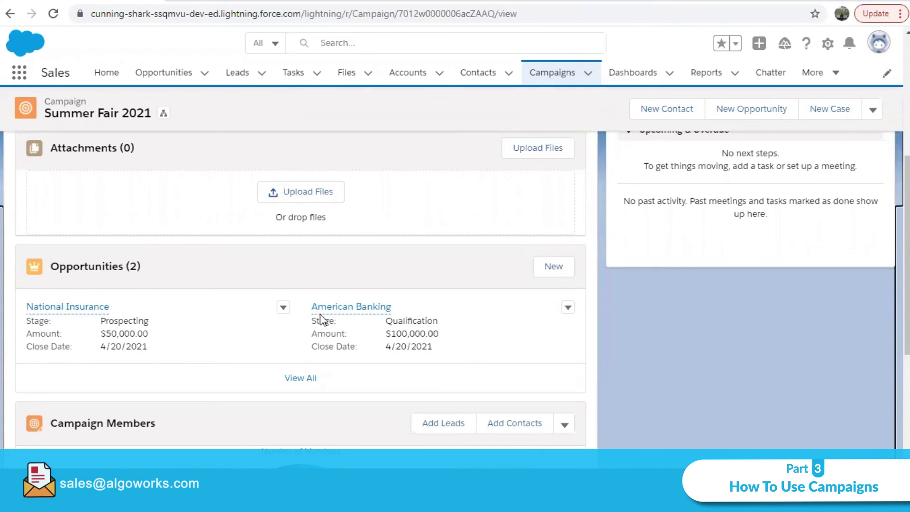
scroll(387, 340, "down", 4)
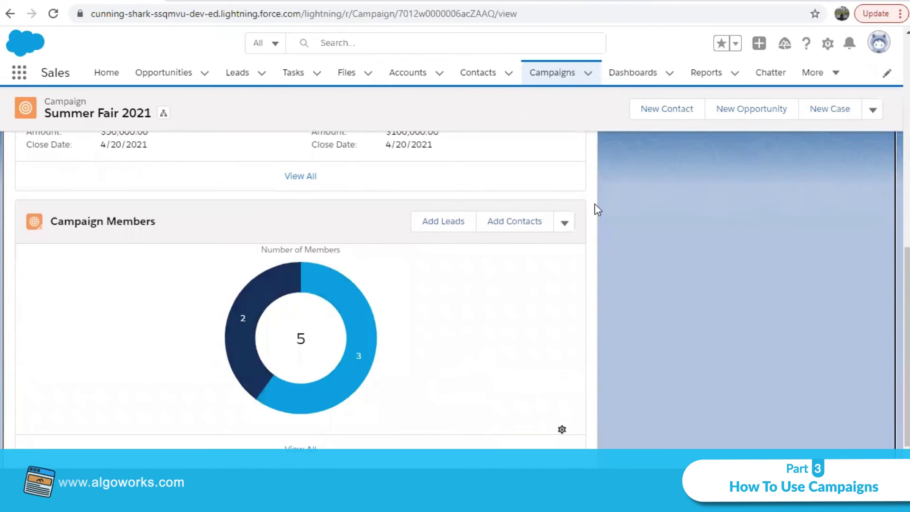
left_click(565, 222)
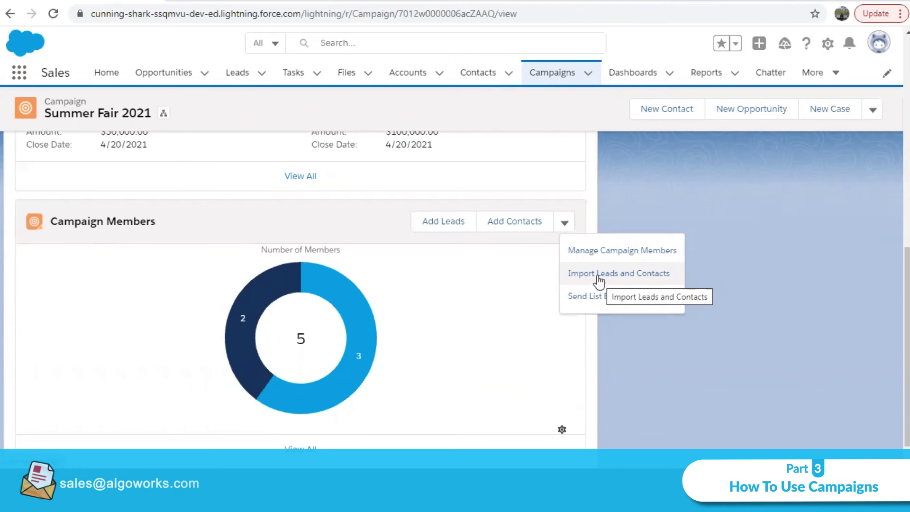
left_click(464, 267)
scroll(342, 274, "up", 4)
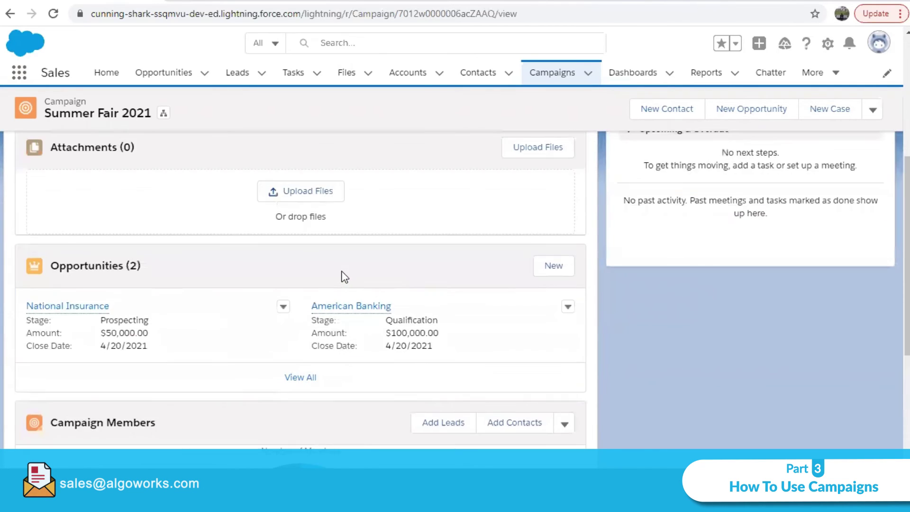
scroll(341, 272, "down", 4)
scroll(341, 271, "up", 5)
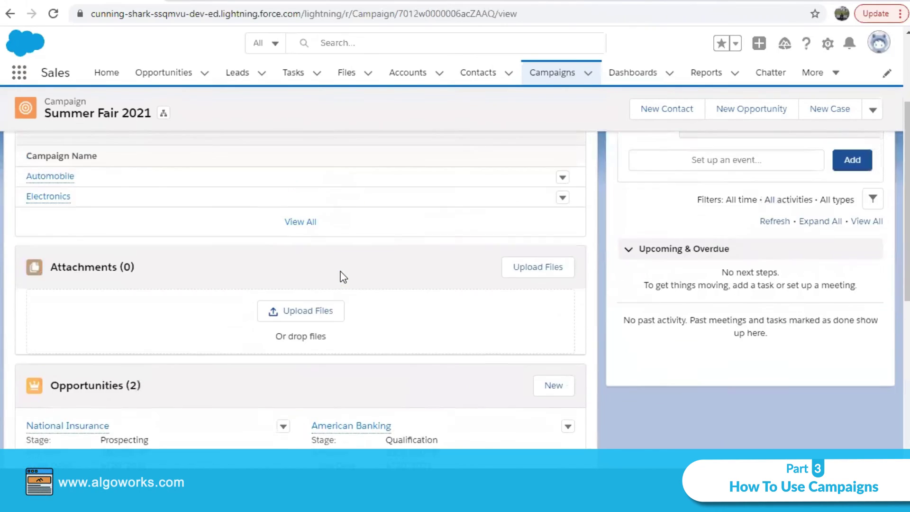
scroll(343, 277, "down", 3)
scroll(344, 277, "down", 3)
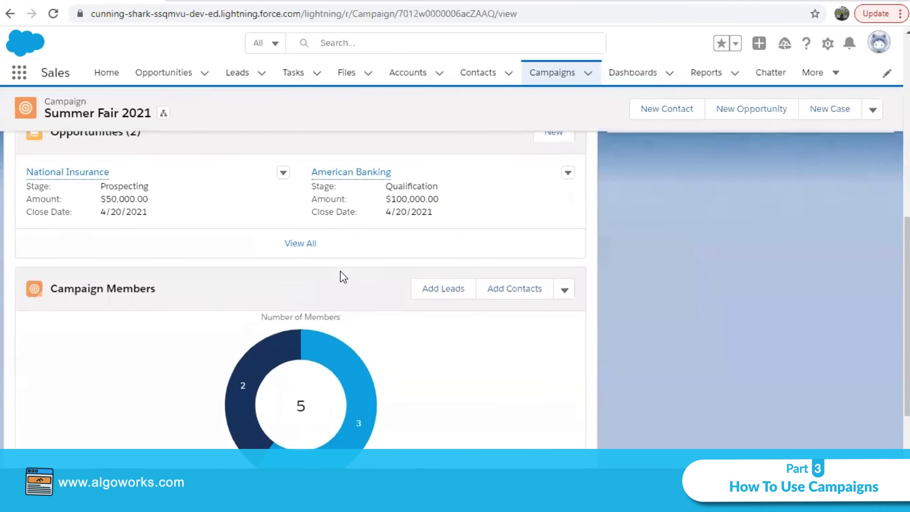
scroll(343, 277, "up", 8)
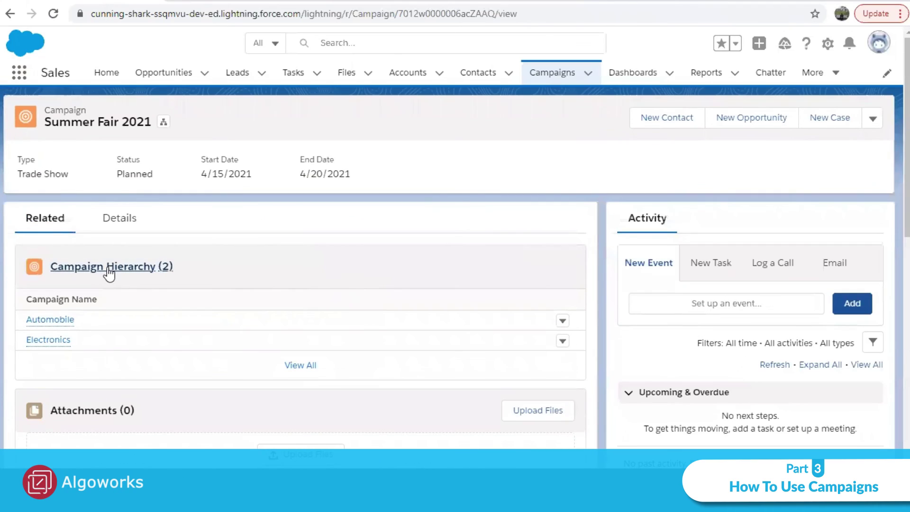
- Examine the Summer Fair 2021 details for its lead, contact, response and opportunity statistics
left_click(121, 228)
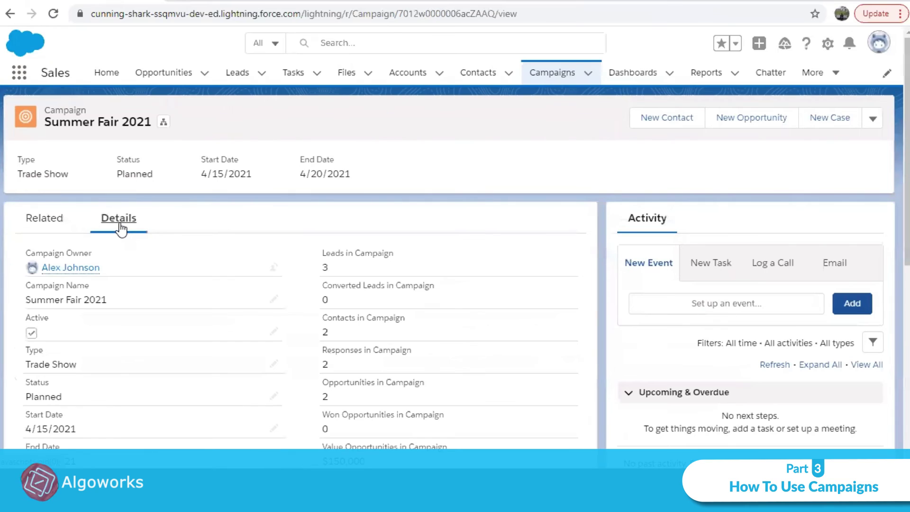
scroll(298, 279, "down", 6)
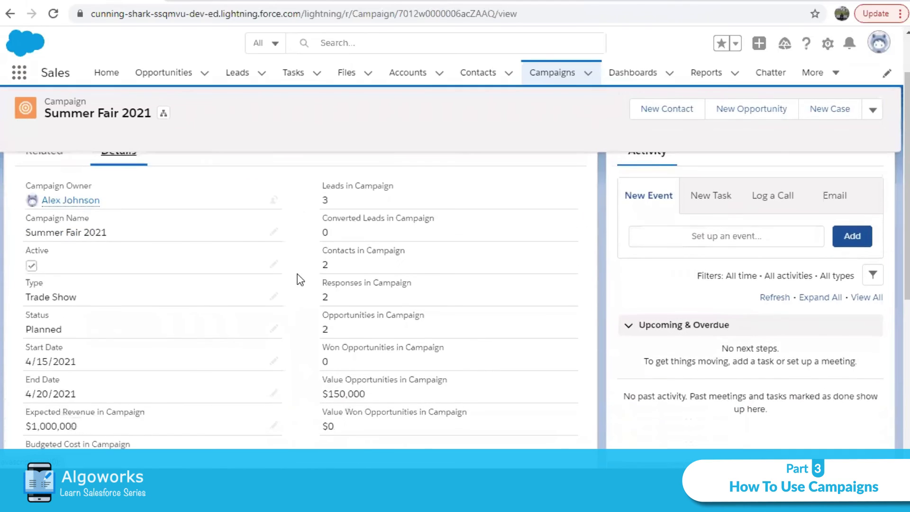
scroll(299, 278, "up", 6)
scroll(298, 279, "down", 7)
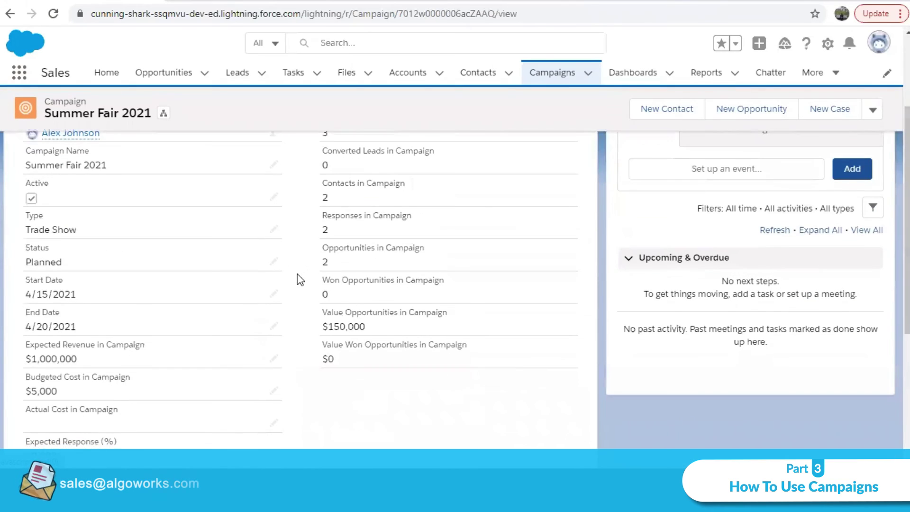
scroll(299, 278, "up", 5)
scroll(299, 279, "up", 2)
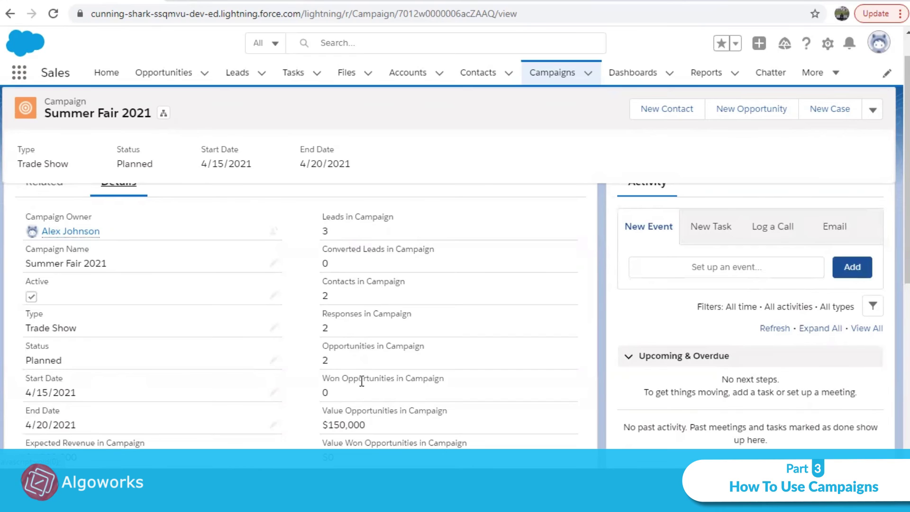
scroll(417, 389, "down", 2)
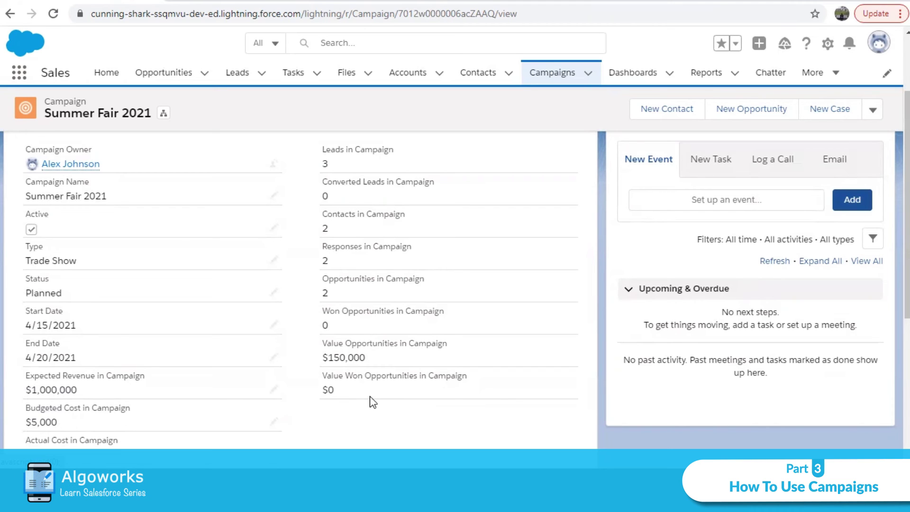
scroll(370, 400, "up", 3)
scroll(370, 400, "down", 2)
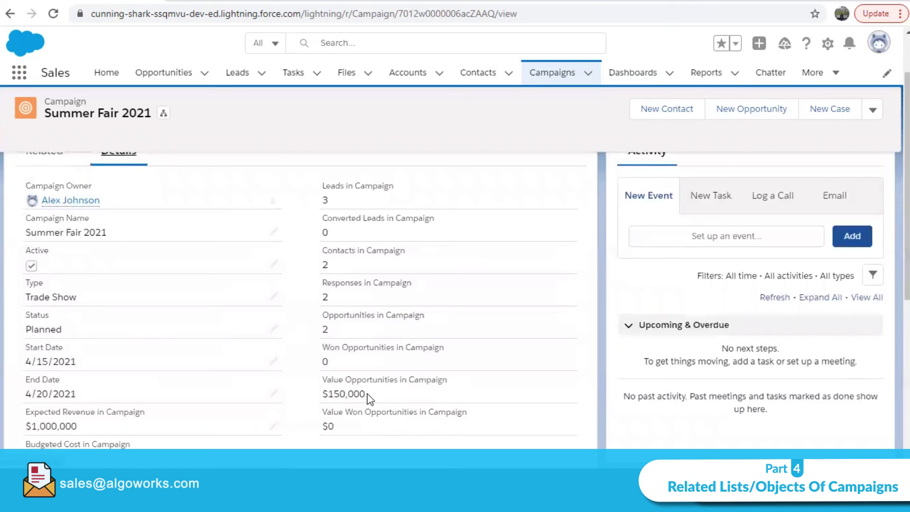
scroll(358, 243, "up", 2)
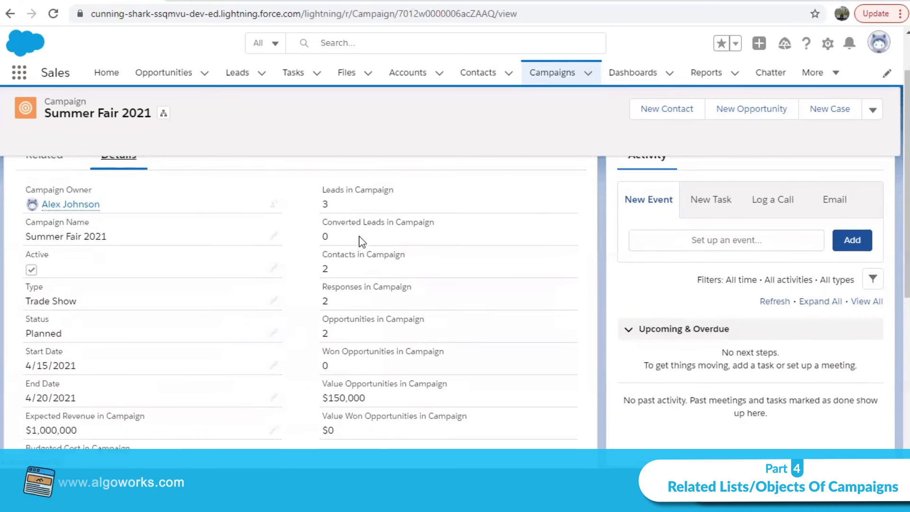
- Open the full campaign member list and go through the Aethna Home Products member to its lead record
left_click(45, 219)
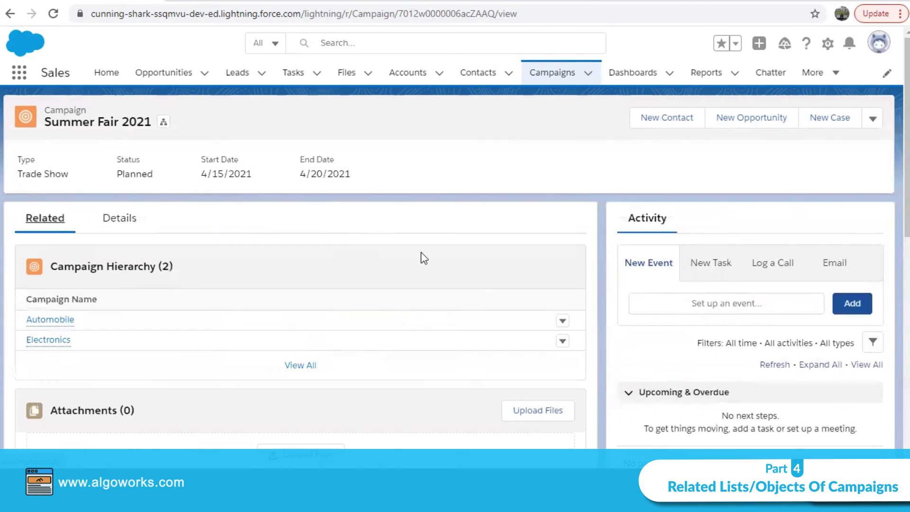
scroll(388, 283, "down", 10)
left_click(306, 427)
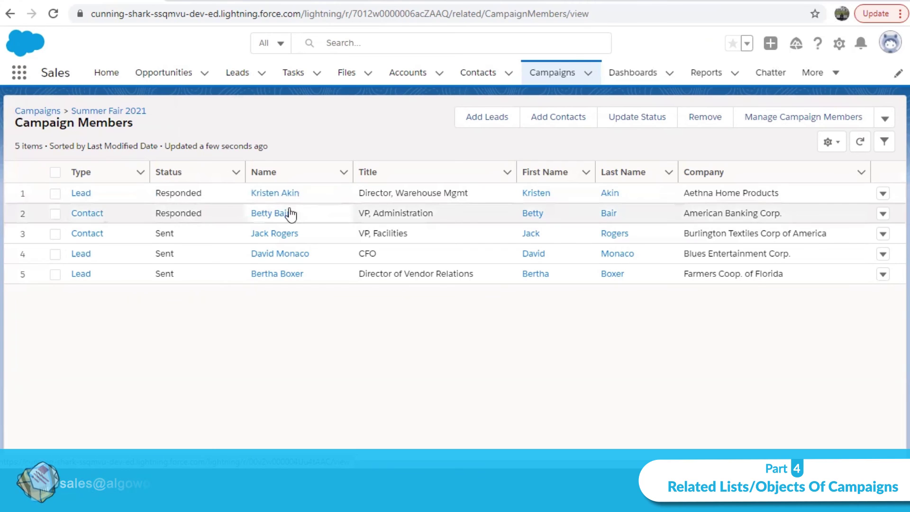
left_click(279, 194)
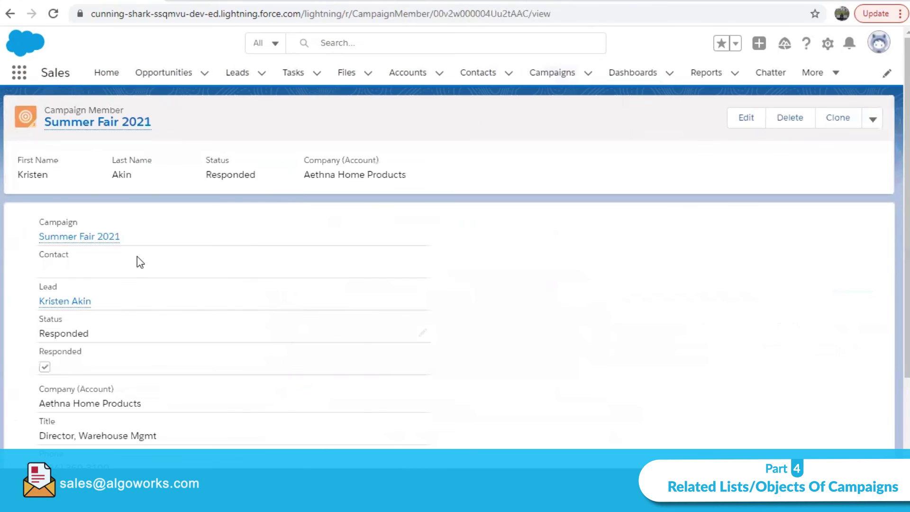
left_click(72, 302)
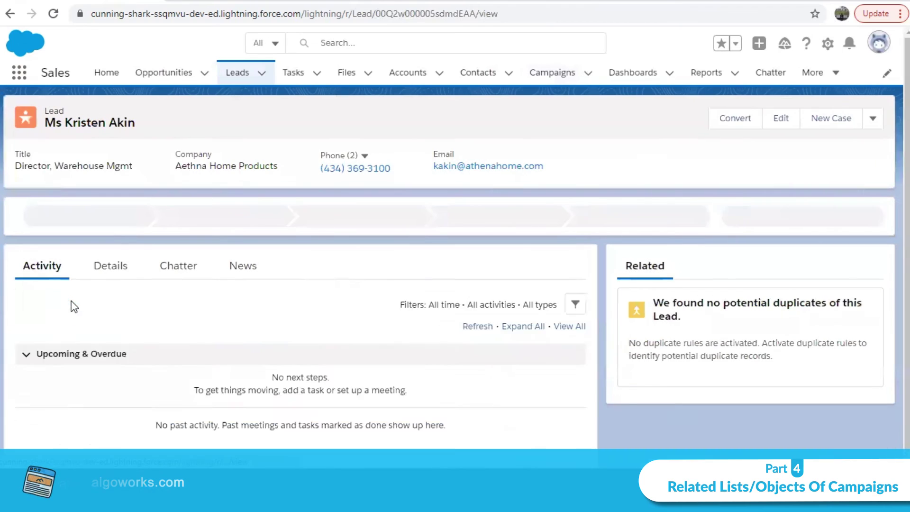
- Set the Aethna Home Products lead's status to Converted, convert the lead, and dismiss the conversion summary
scroll(411, 301, "down", 2)
scroll(417, 294, "up", 2)
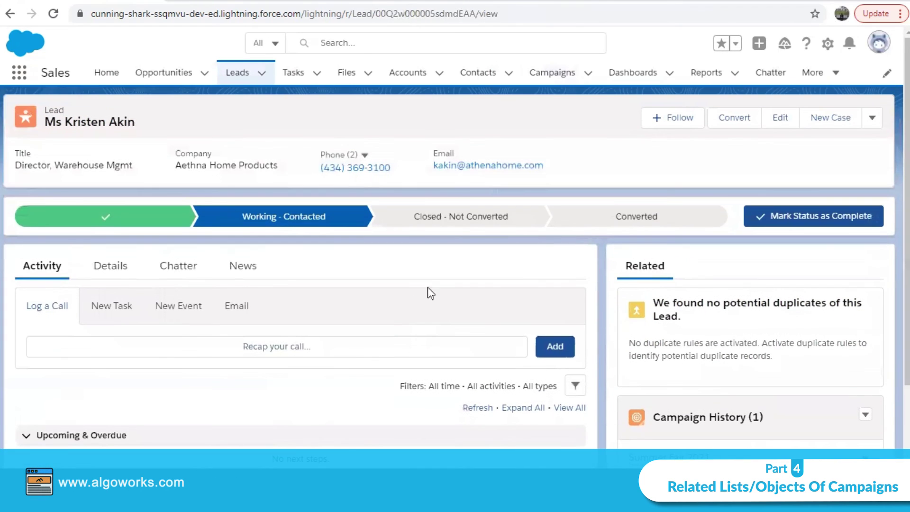
left_click(685, 225)
left_click(789, 216)
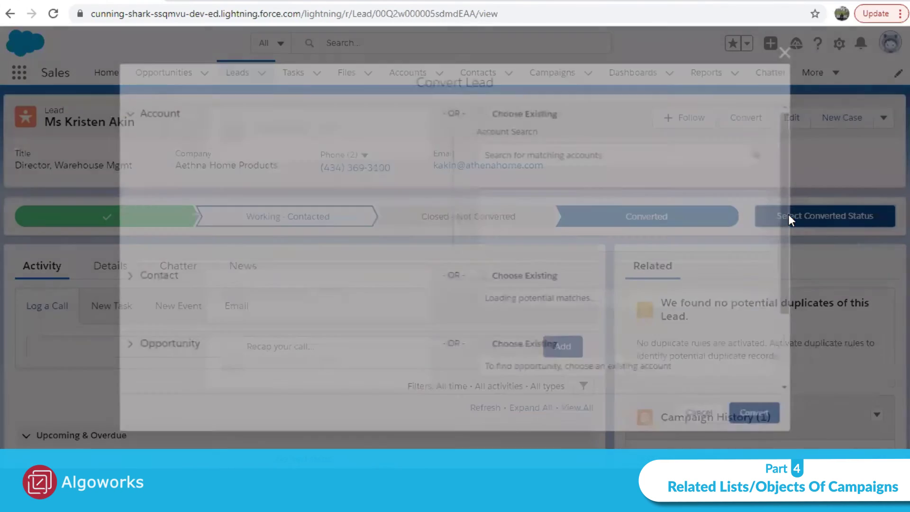
left_click(773, 423)
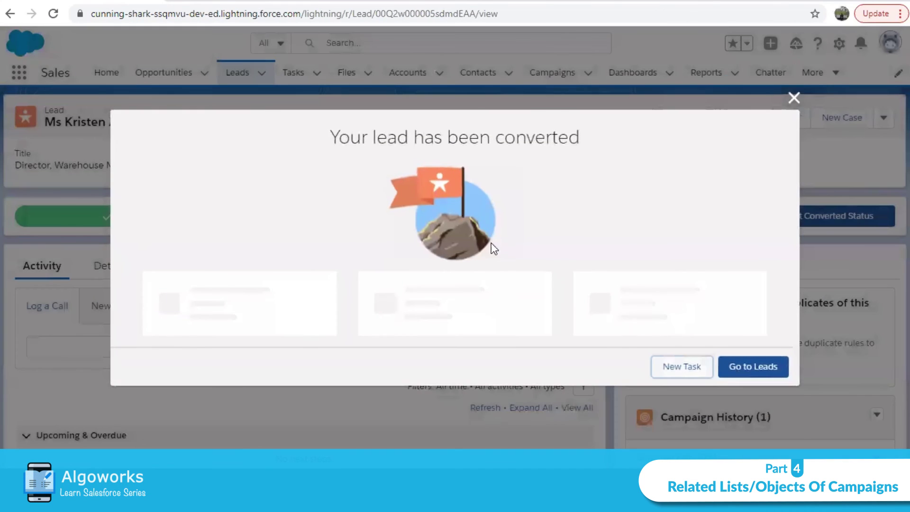
left_click(794, 60)
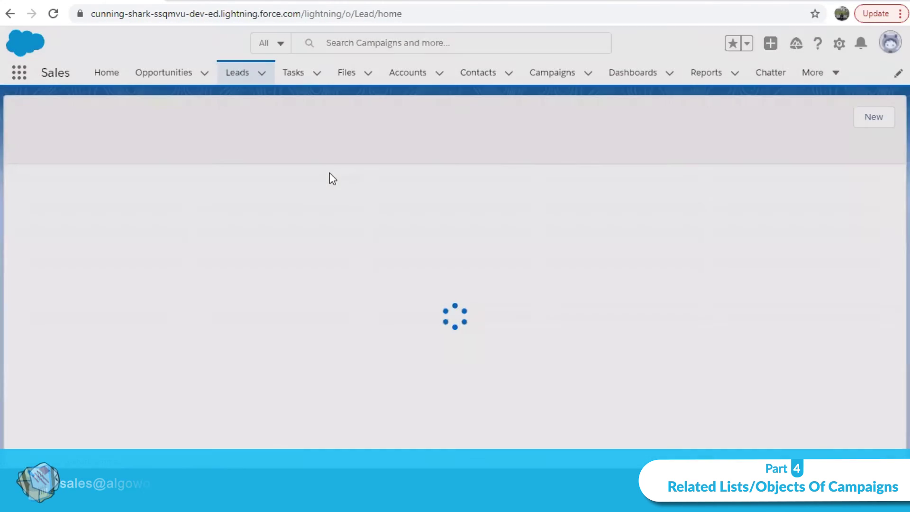
- Reopen the Summer Fair 2021 campaign and examine its details for converted leads, contacts and opportunity values
left_click(556, 75)
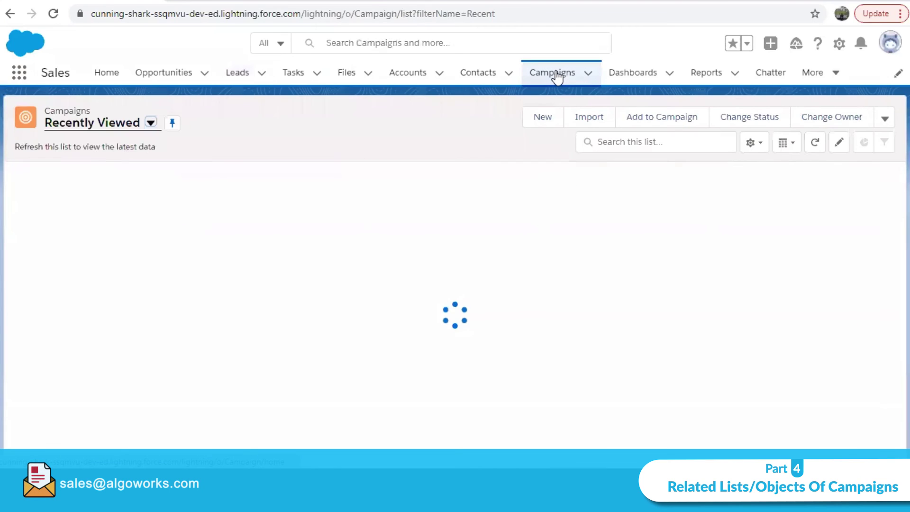
left_click(117, 197)
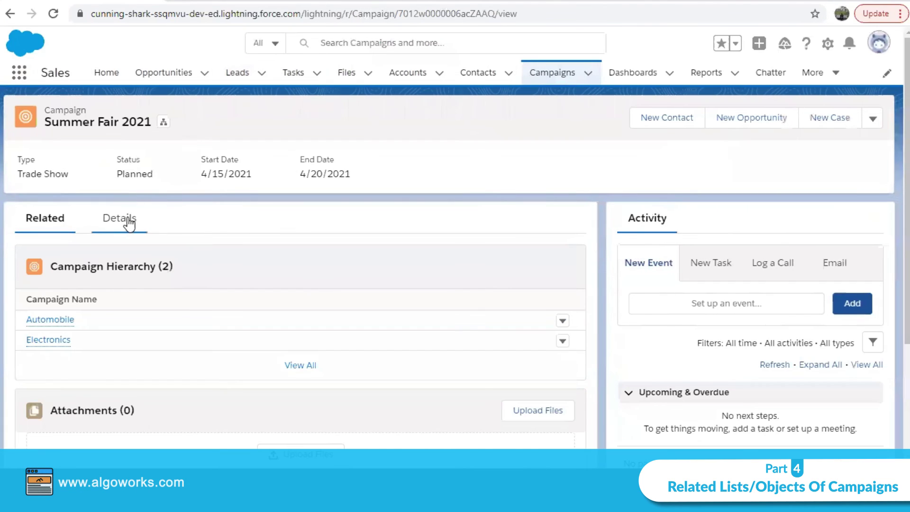
left_click(129, 224)
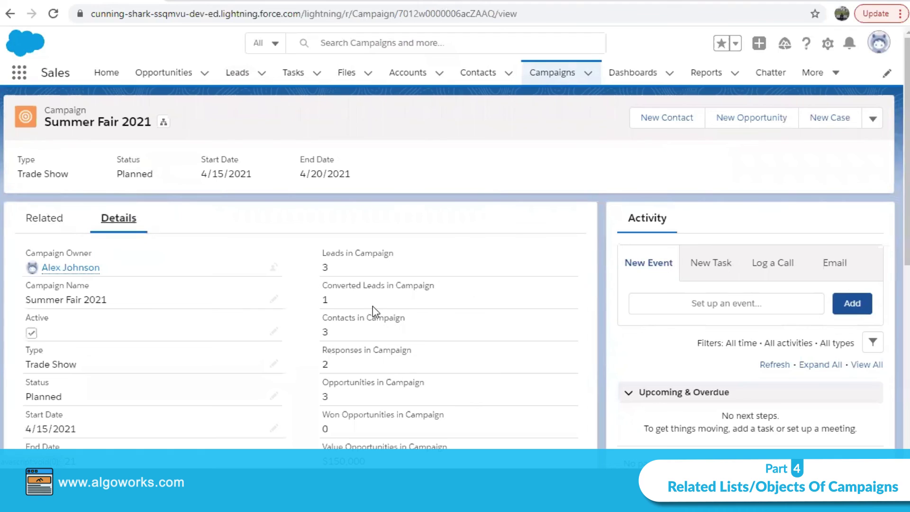
scroll(370, 311, "down", 5)
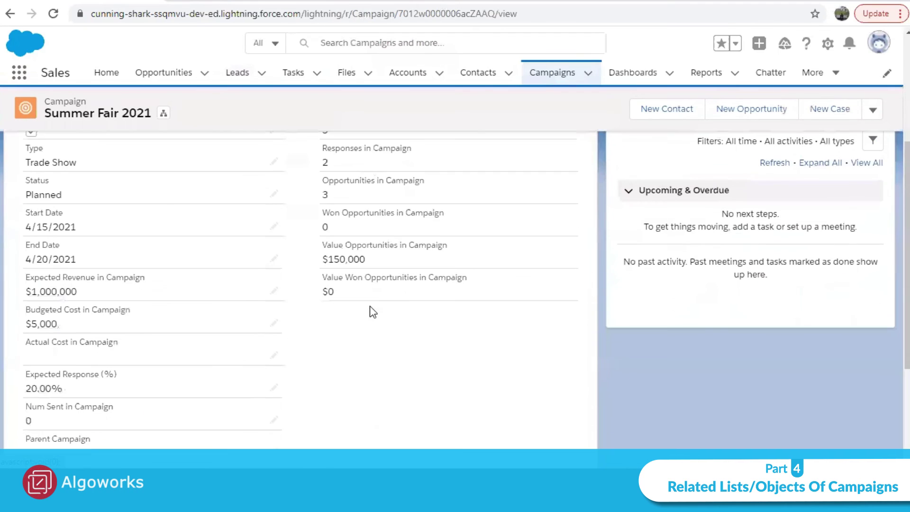
scroll(371, 311, "up", 1)
scroll(369, 308, "up", 2)
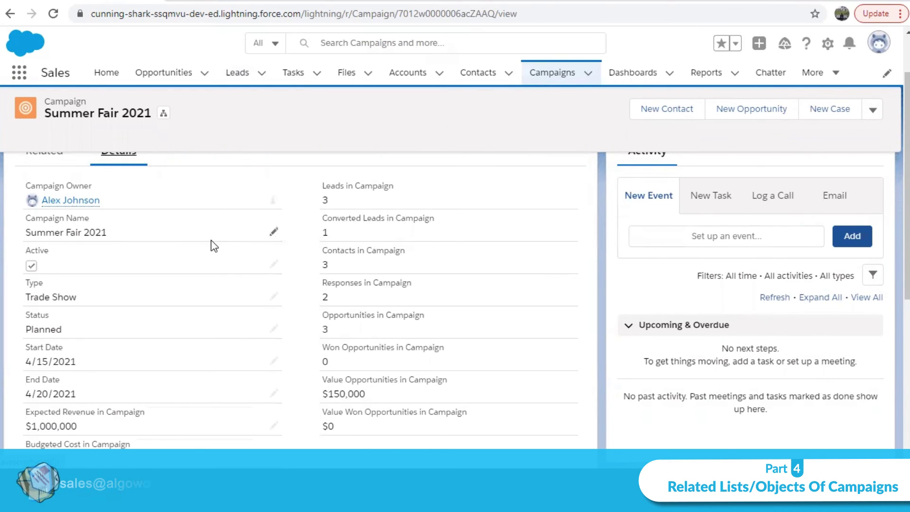
scroll(199, 237, "up", 2)
- Open the National Insurance opportunity from the campaign's related opportunities and save its stage as Closed Won
left_click(51, 230)
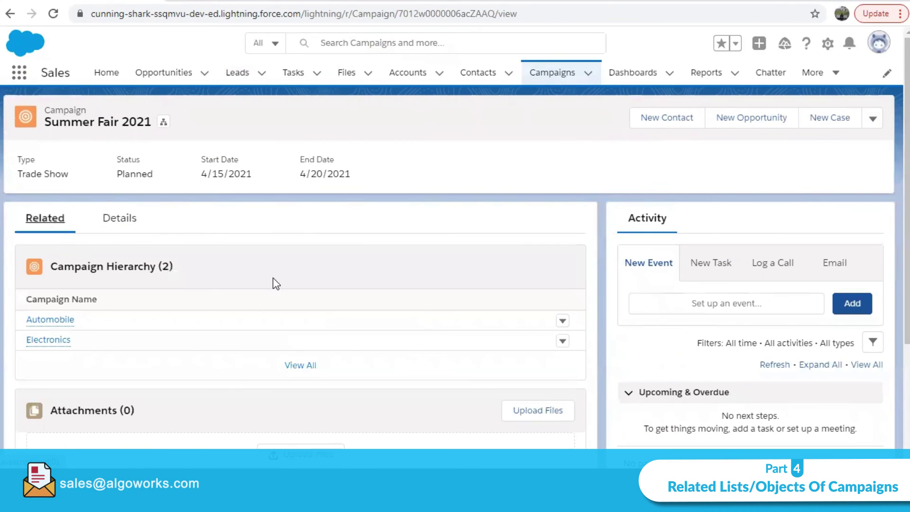
scroll(272, 279, "down", 3)
scroll(272, 277, "up", 3)
scroll(272, 277, "down", 8)
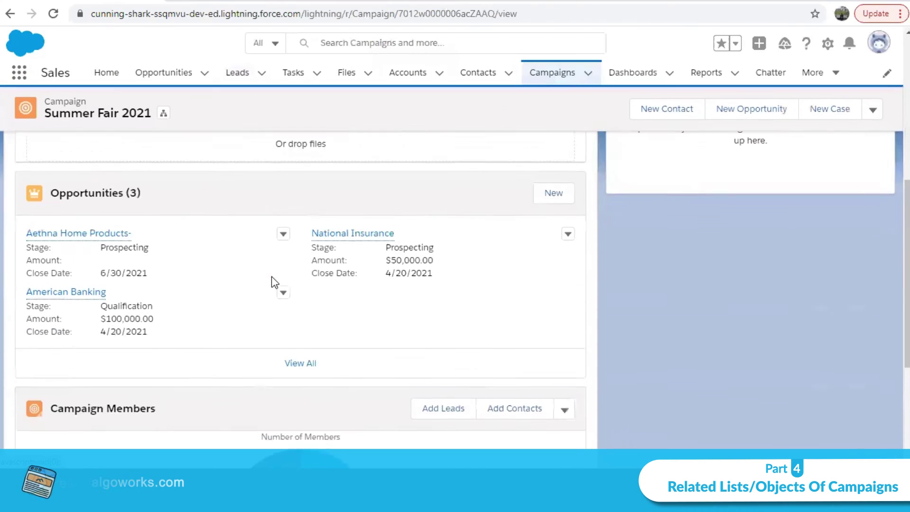
scroll(270, 277, "up", 3)
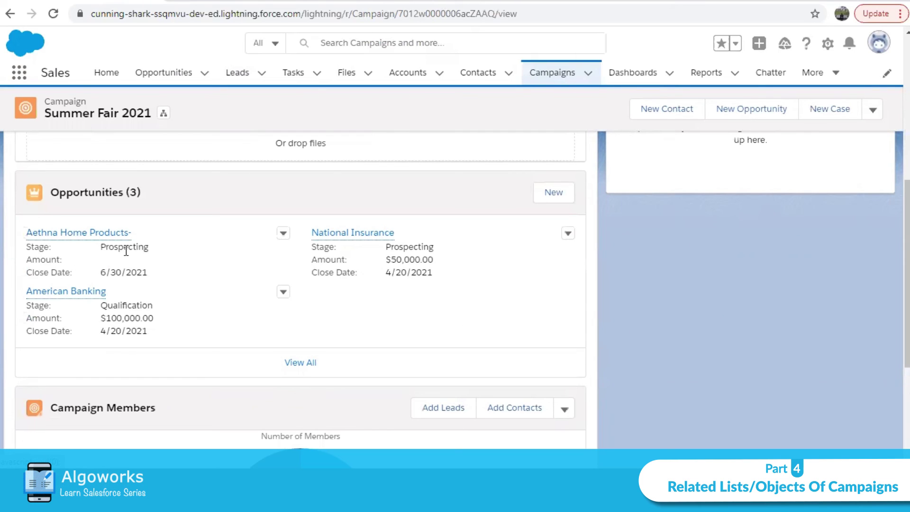
left_click(368, 233)
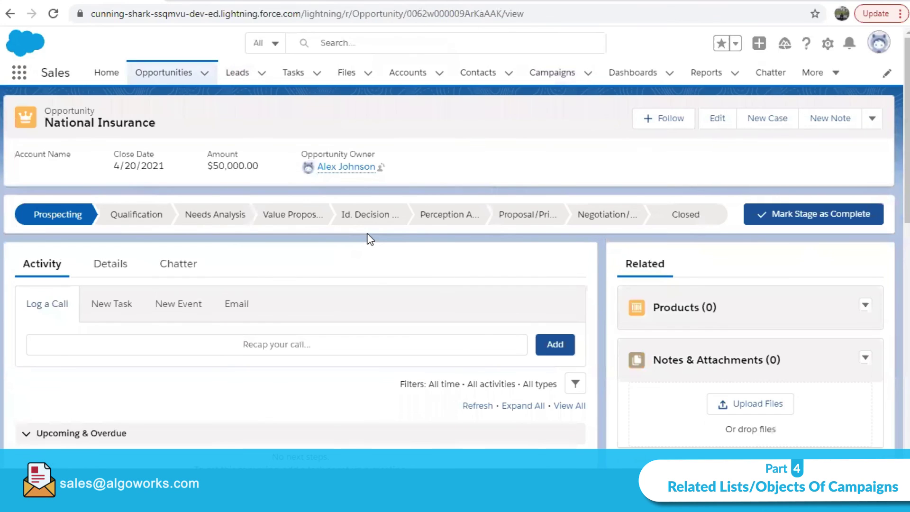
left_click(677, 215)
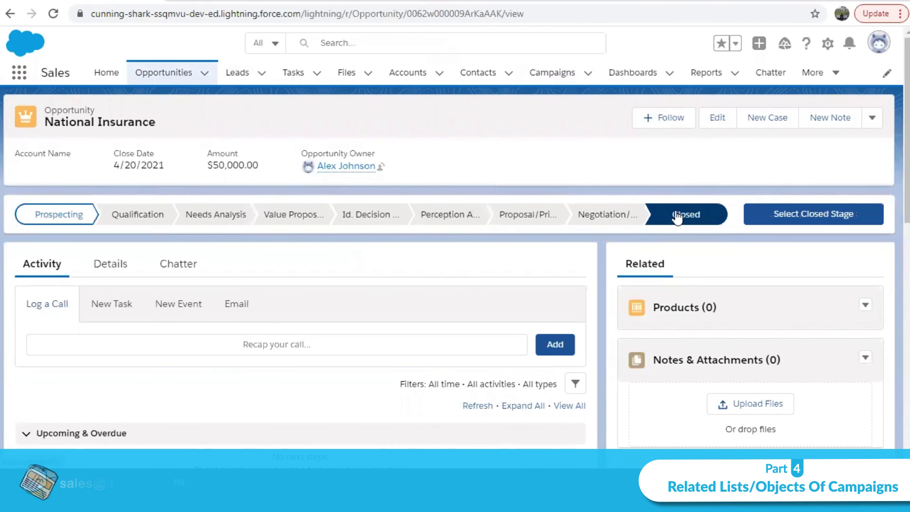
left_click(774, 220)
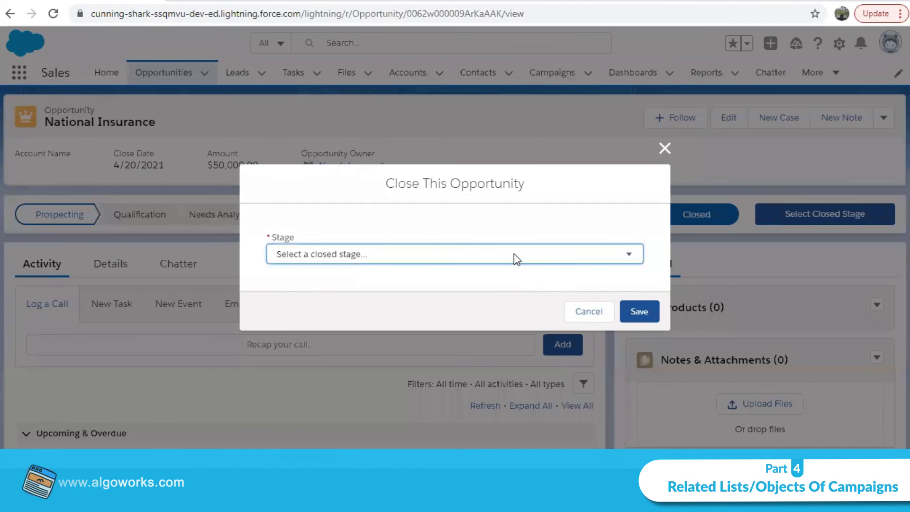
left_click(514, 253)
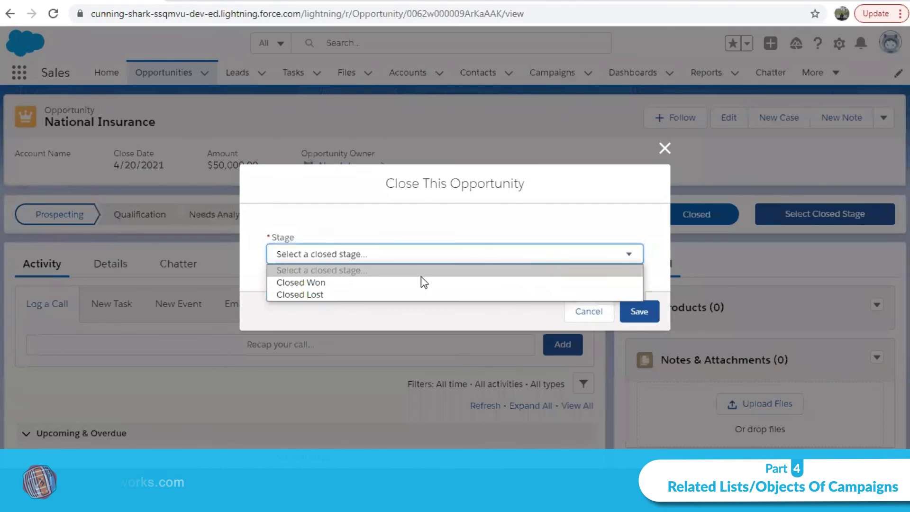
left_click(397, 283)
left_click(639, 313)
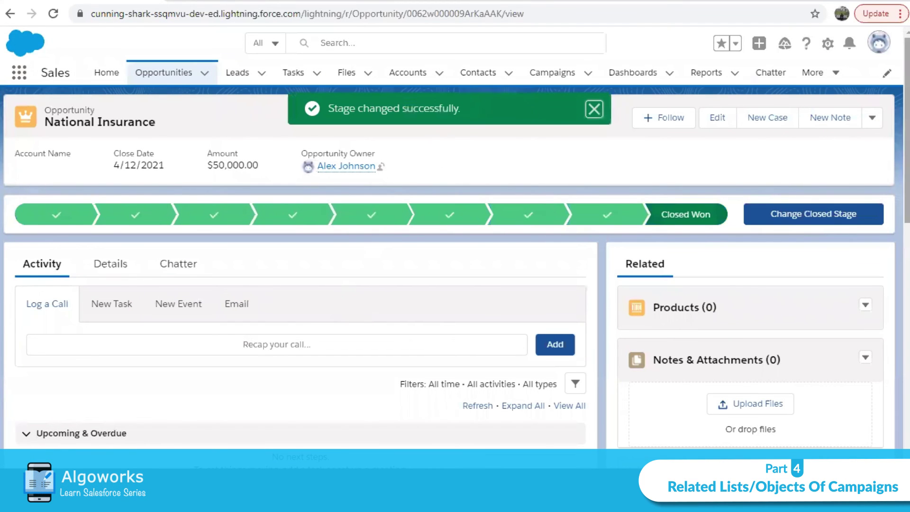
- Return to the Summer Fair 2021 campaign and examine its details for won opportunities and their value
left_click(587, 75)
left_click(571, 153)
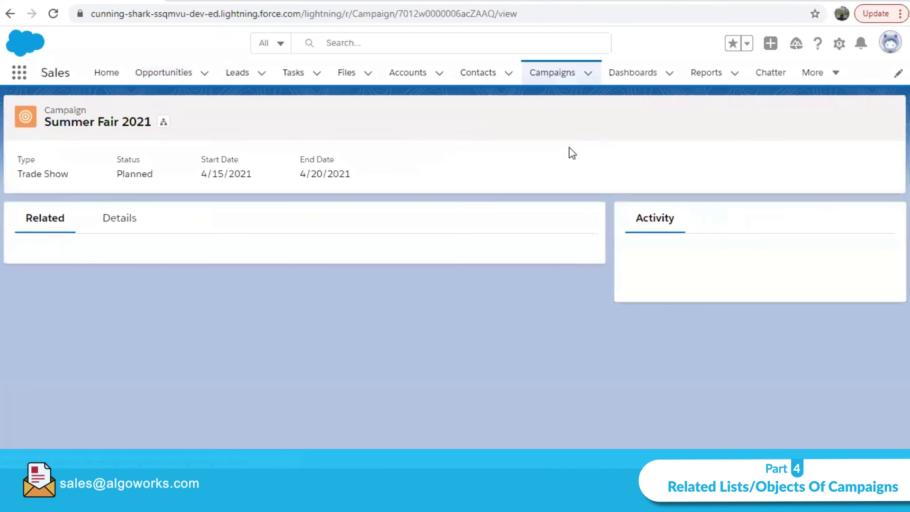
left_click(111, 219)
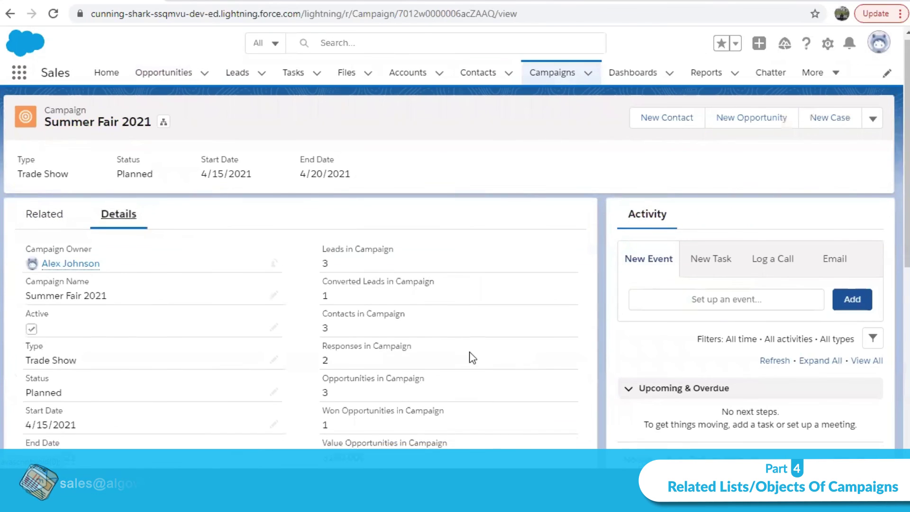
scroll(470, 358, "down", 4)
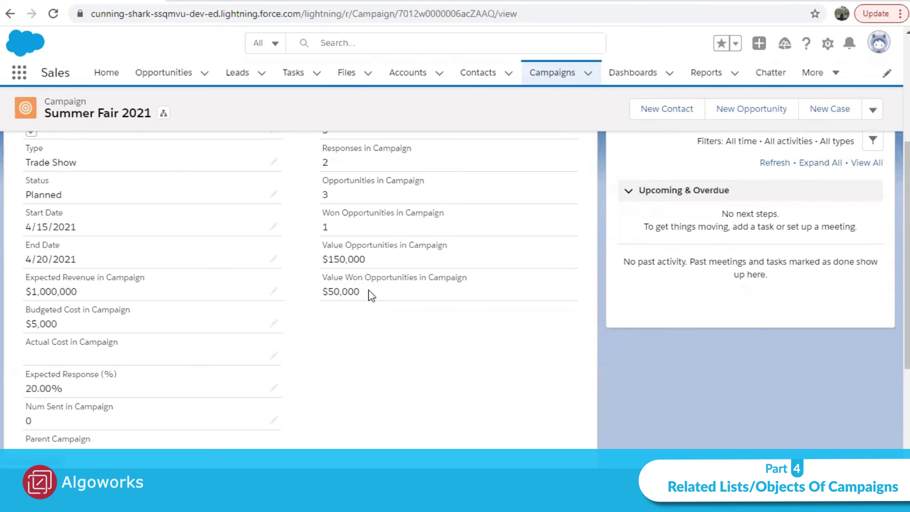
scroll(371, 295, "up", 1)
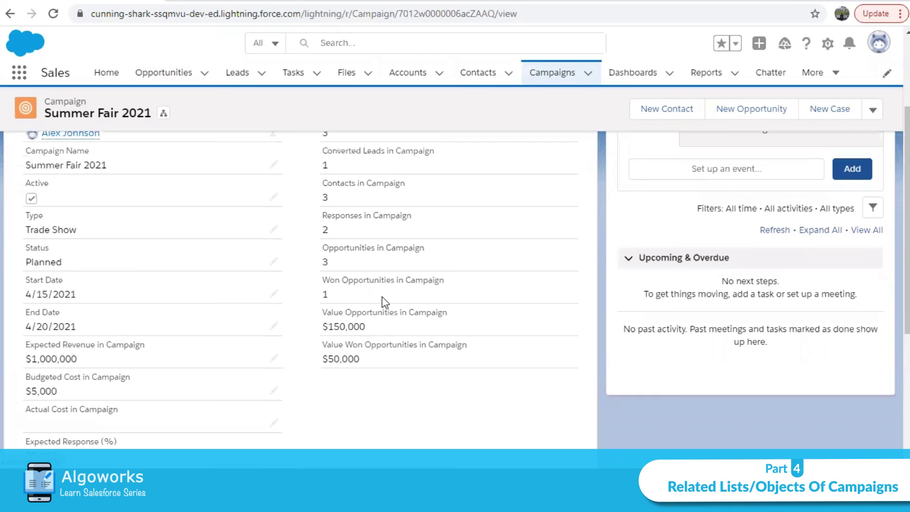
scroll(349, 278, "up", 1)
scroll(353, 328, "down", 1)
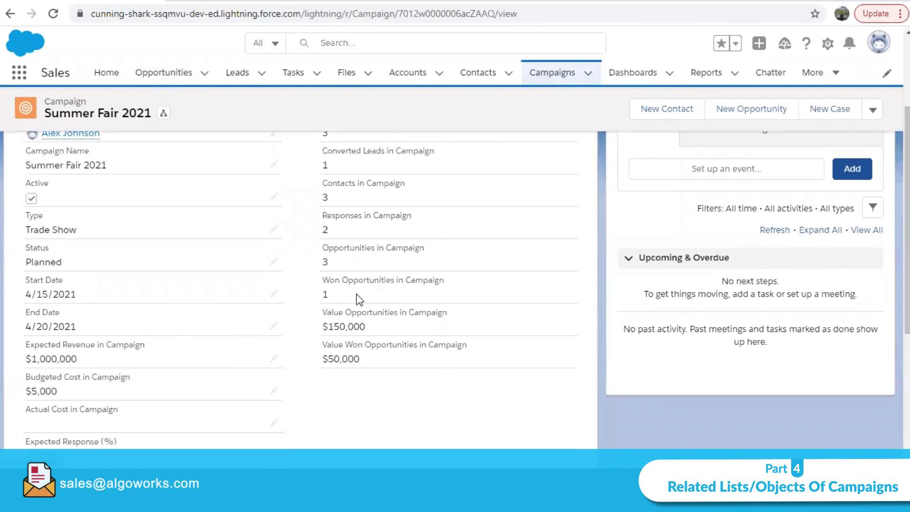
scroll(355, 294, "up", 3)
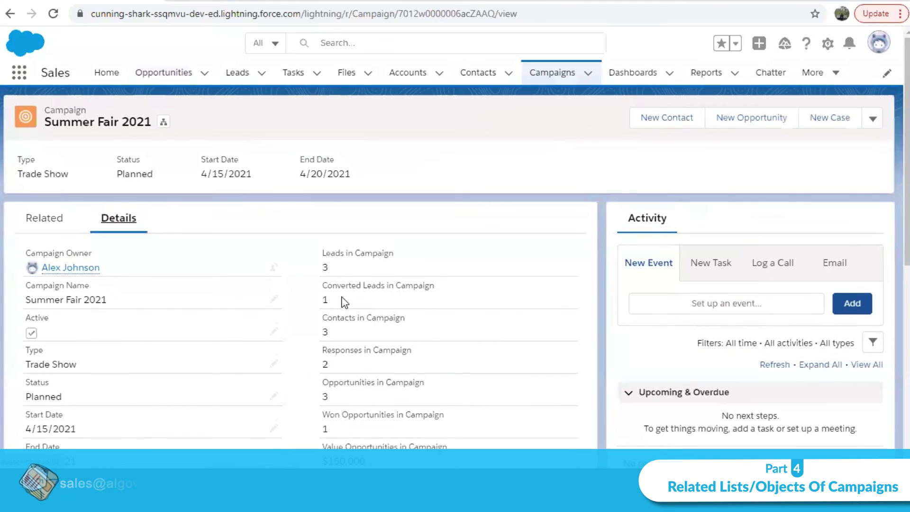
- Examine the Summer Fair 2021 related lists, from Campaign Hierarchy through Opportunities to the Campaign Members chart
left_click(52, 221)
left_click(111, 232)
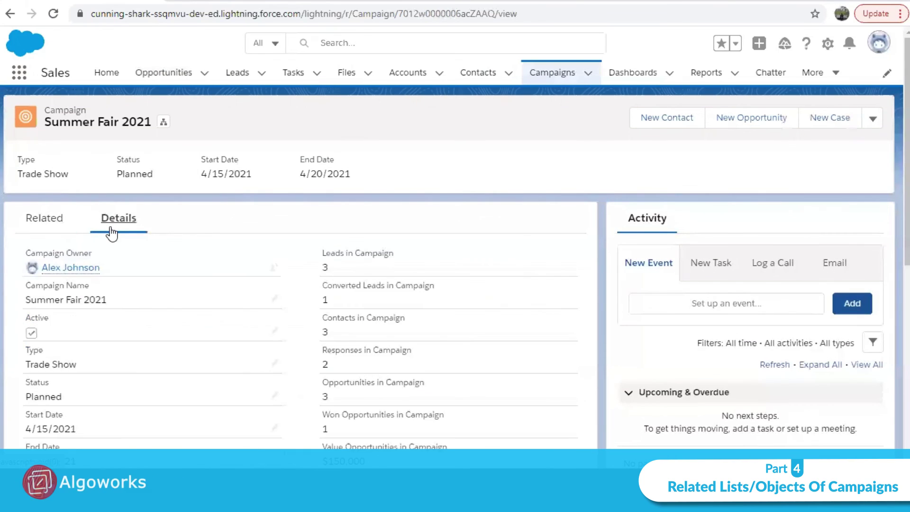
left_click(54, 231)
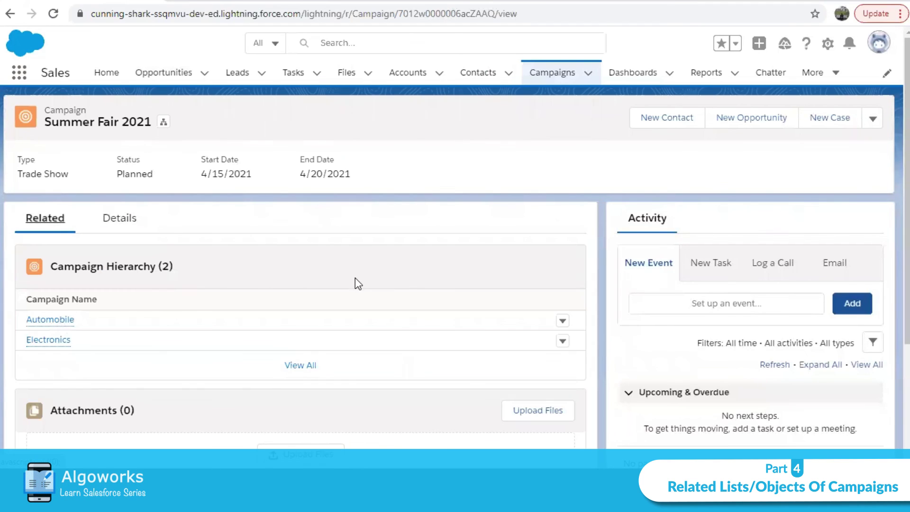
scroll(355, 278, "down", 3)
scroll(335, 271, "up", 2)
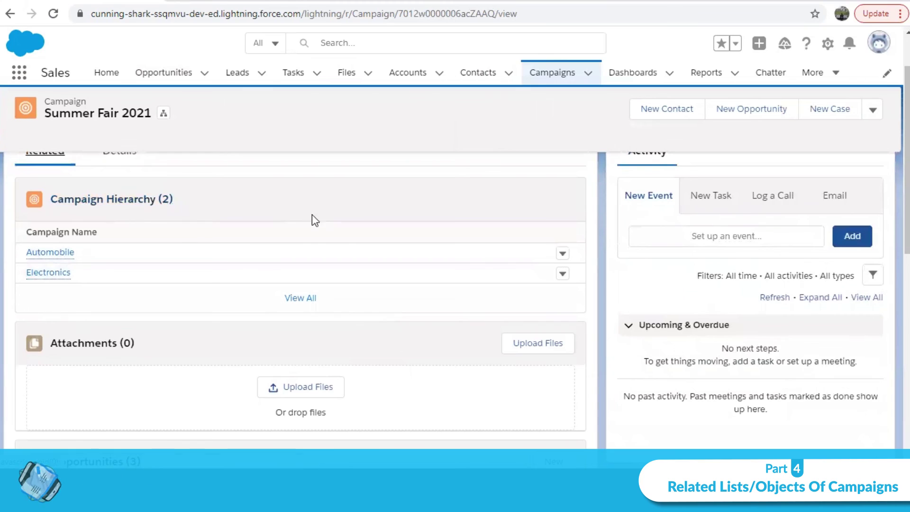
scroll(314, 218, "down", 5)
scroll(397, 306, "down", 4)
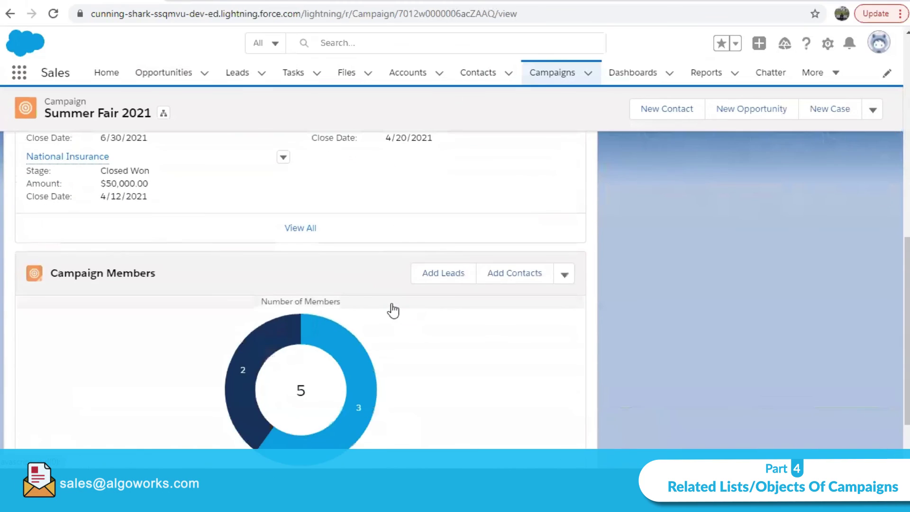
scroll(463, 312, "up", 10)
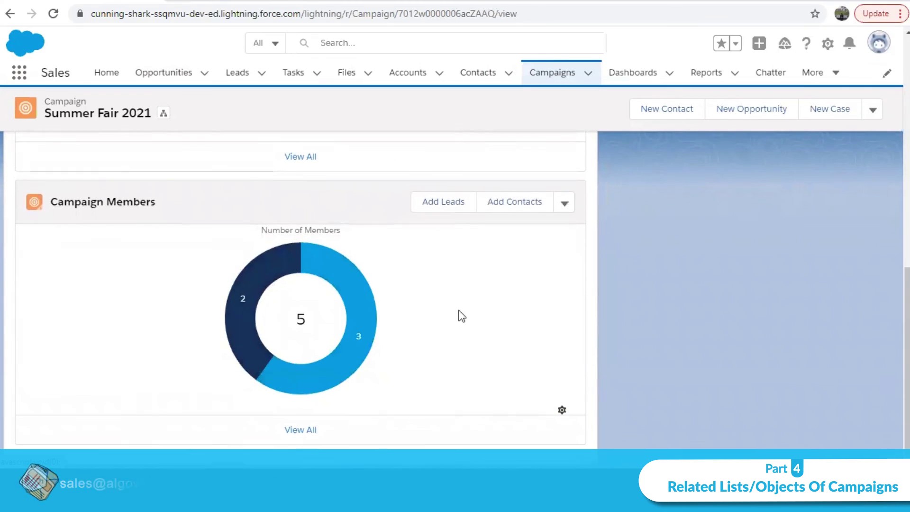